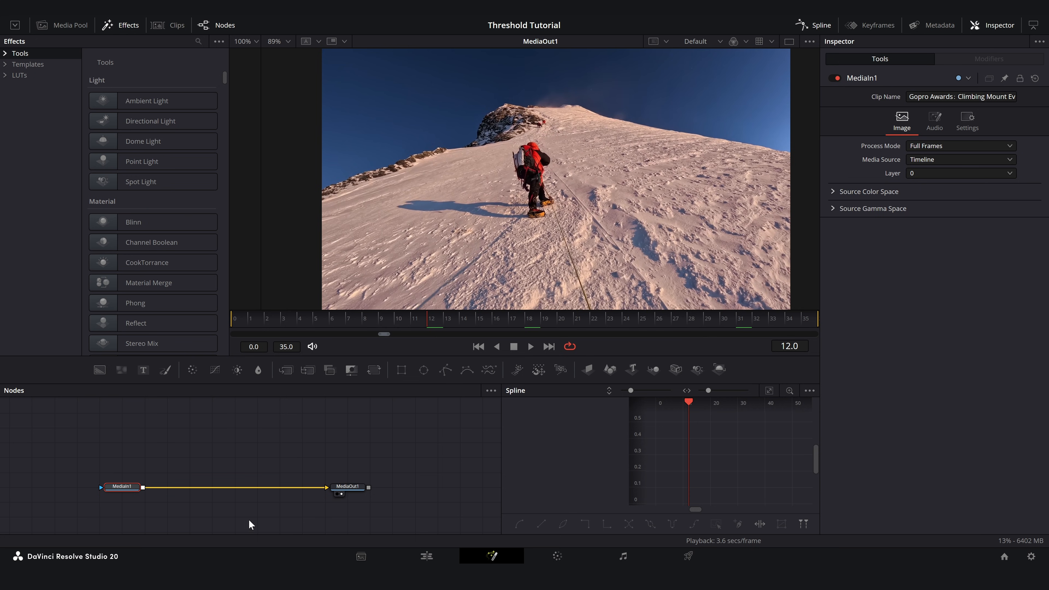
# - Add a Fast Noise generator and merge it over MediaIn1 ahead of MediaOut1
pyautogui.moveTo(121, 370); pyautogui.dragTo(143, 487)
pyautogui.moveTo(219, 443); pyautogui.dragTo(241, 446)
pyautogui.moveTo(209, 487); pyautogui.dragTo(229, 488)
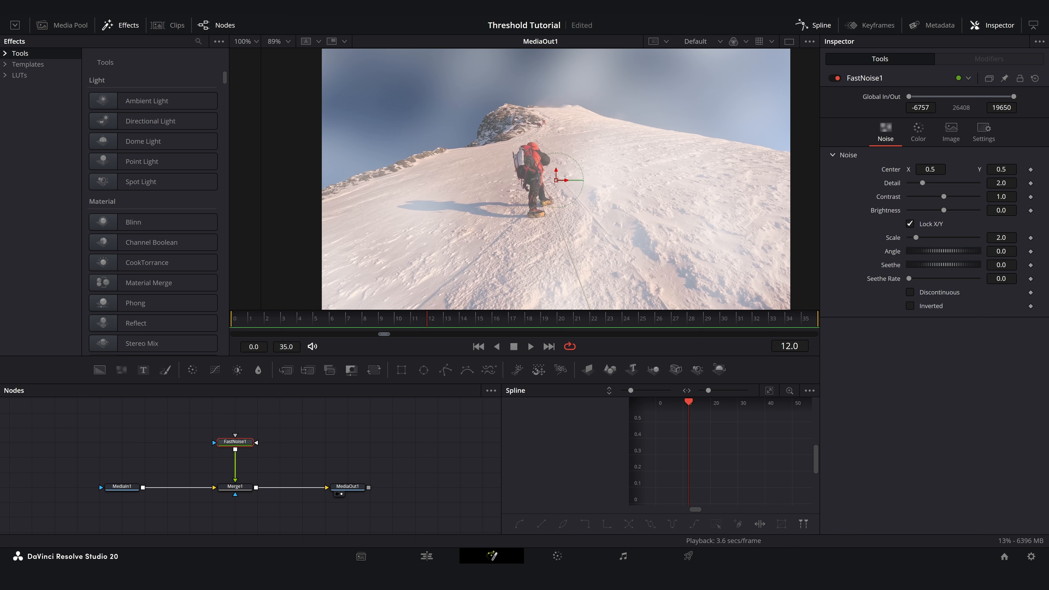
# - Set the Fast Noise scale to 1000, seethe to 6 and seethe rate to 3
pyautogui.click(1003, 238)
pyautogui.write('1000')
pyautogui.press('Return')
pyautogui.doubleClick(1002, 279)
pyautogui.write('3')
pyautogui.press('Return')
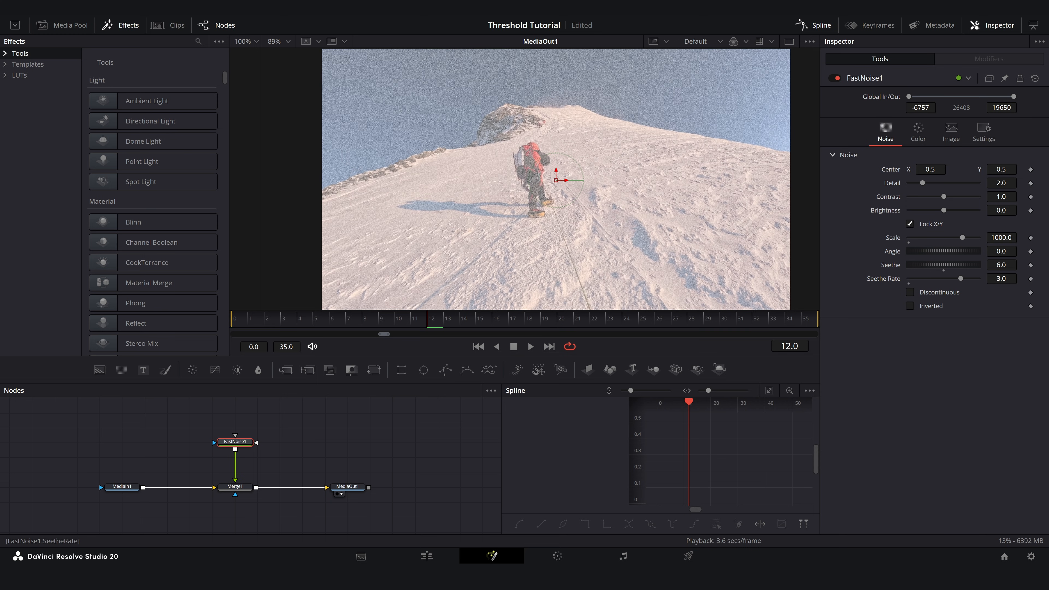
pyautogui.click(910, 293)
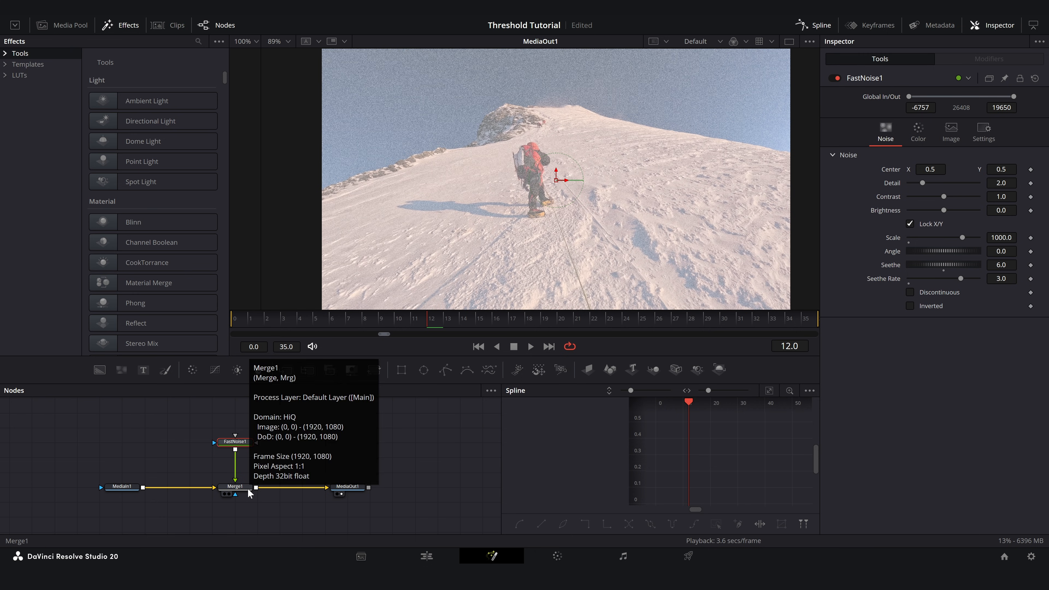
# - Set the blend of Merge1 to 0.5 to soften the noise over the footage
pyautogui.click(235, 486)
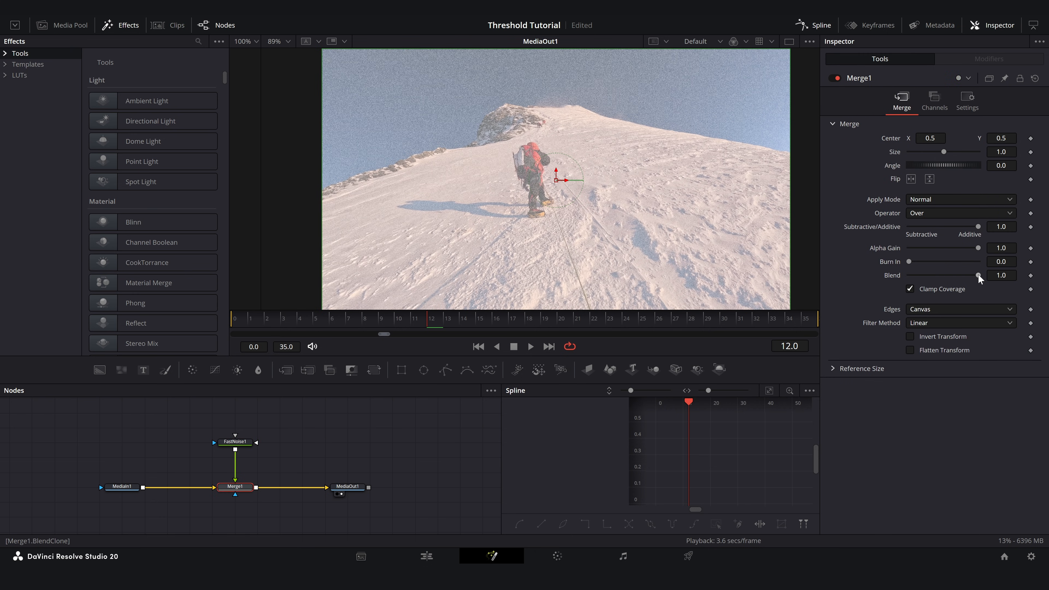
pyautogui.moveTo(978, 275); pyautogui.dragTo(944, 276)
pyautogui.click(1008, 275)
pyautogui.press('Tab')
pyautogui.write('5')
pyautogui.click(1008, 275)
pyautogui.write('.5')
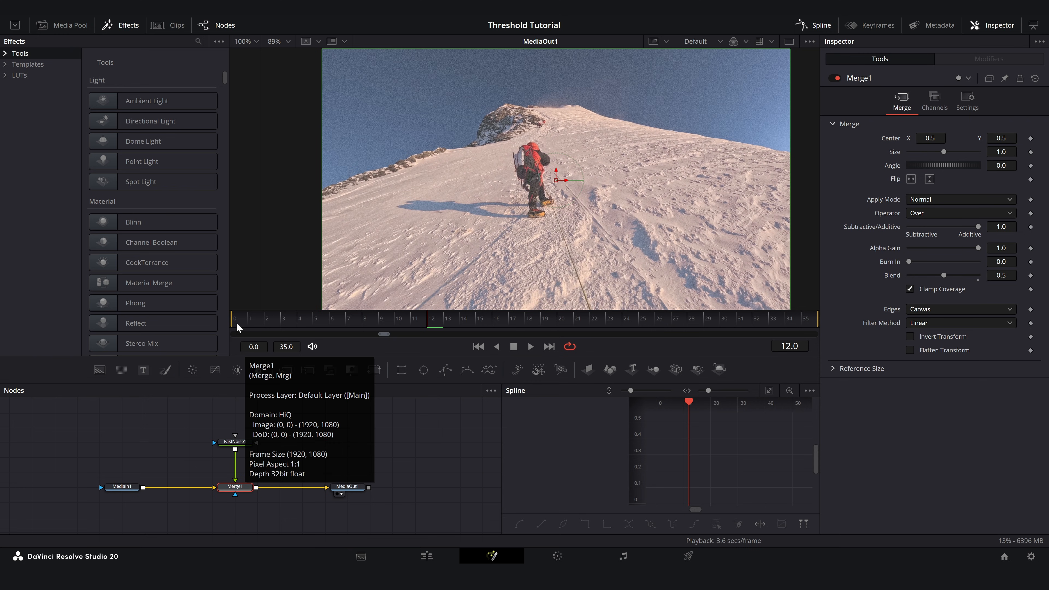
# - Add a Brightness / Contrast node after Merge1 with saturation 0 and its range narrowed to about 0.522 low and 0.683 high
pyautogui.click(238, 370)
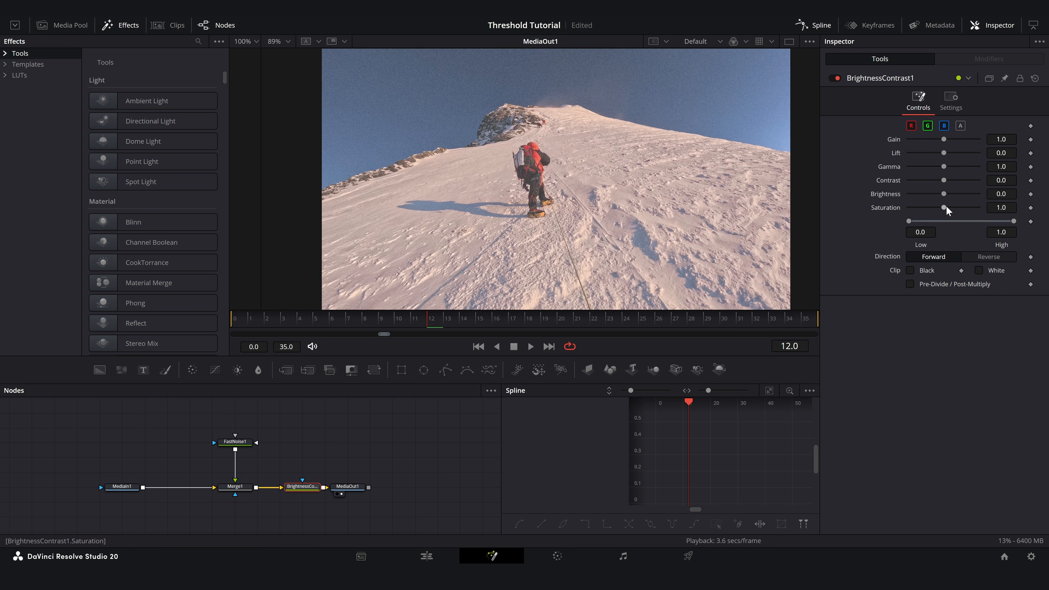
pyautogui.moveTo(944, 207); pyautogui.dragTo(837, 212)
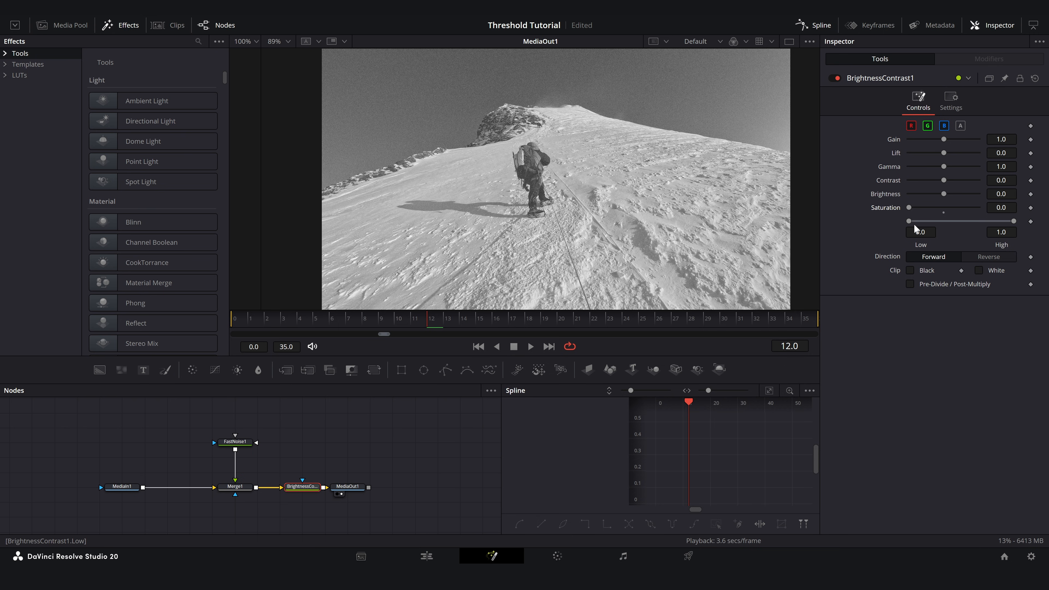
pyautogui.moveTo(909, 221); pyautogui.dragTo(939, 222)
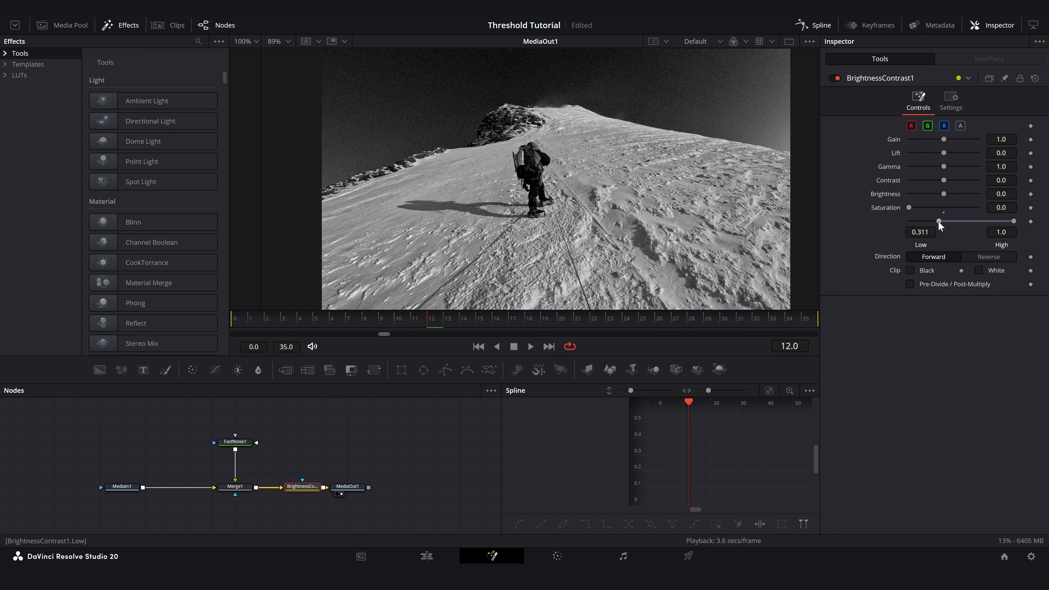
pyautogui.moveTo(1013, 221); pyautogui.dragTo(982, 221)
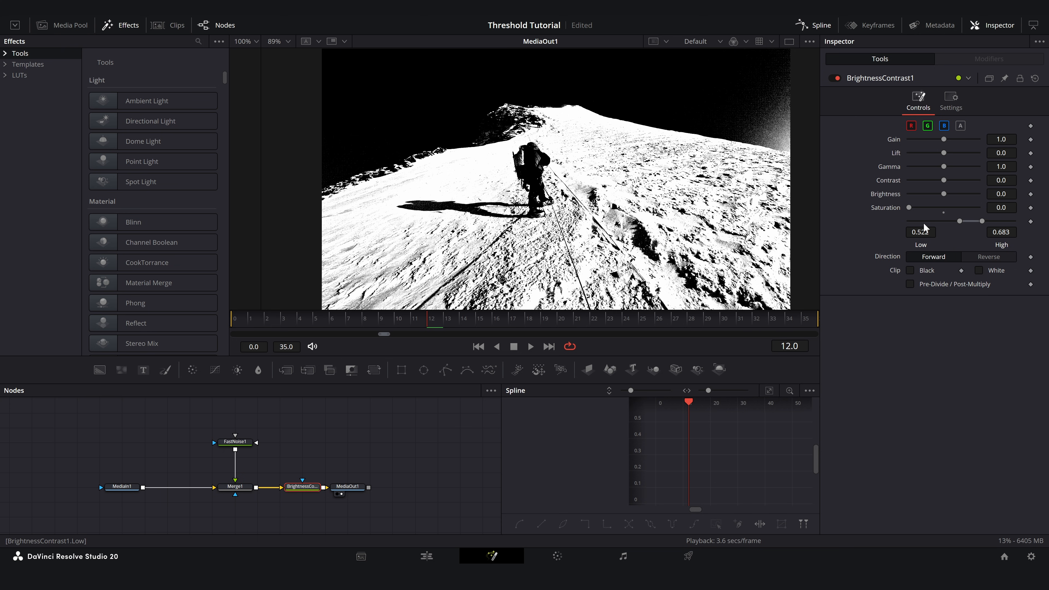
# - Play back the thresholded clip and examine the grain in the sky up close
pyautogui.press('space')
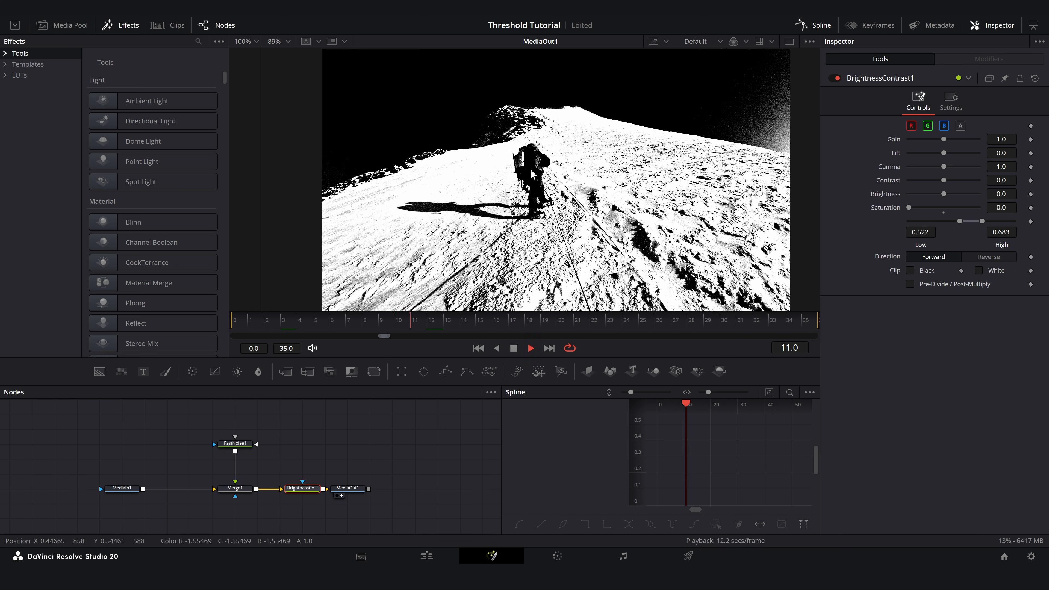
pyautogui.press('space')
pyautogui.scroll(4, 747, 117)
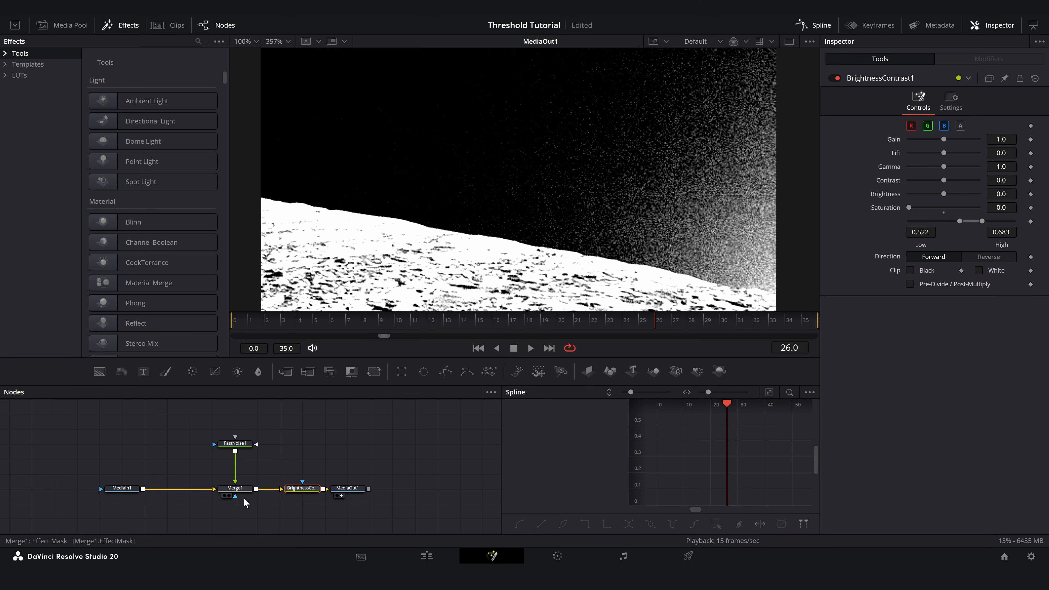
# - Try the Discontinuous option on the Fast Noise node, inspect the grain in the snow, and play the clip with the option off
pyautogui.click(238, 450)
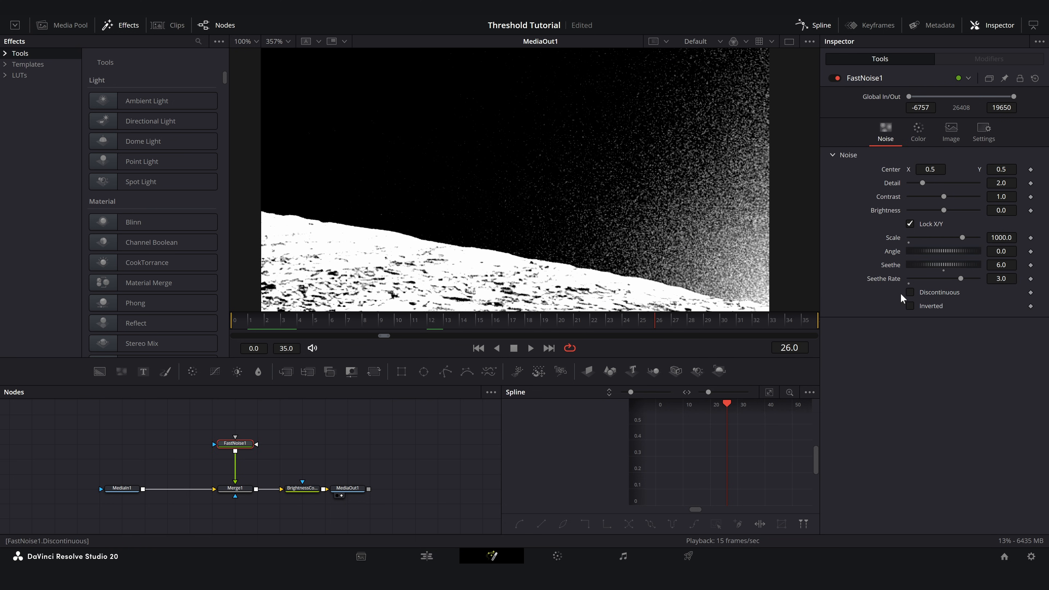
pyautogui.click(910, 293)
pyautogui.scroll(-4, 714, 265)
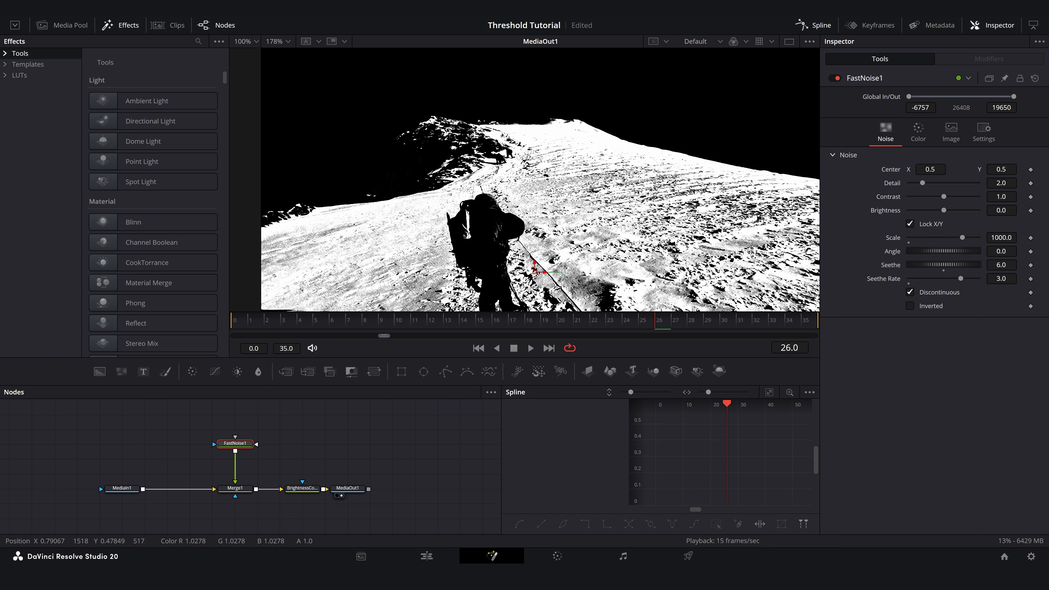
pyautogui.moveTo(725, 241); pyautogui.dragTo(722, 218)
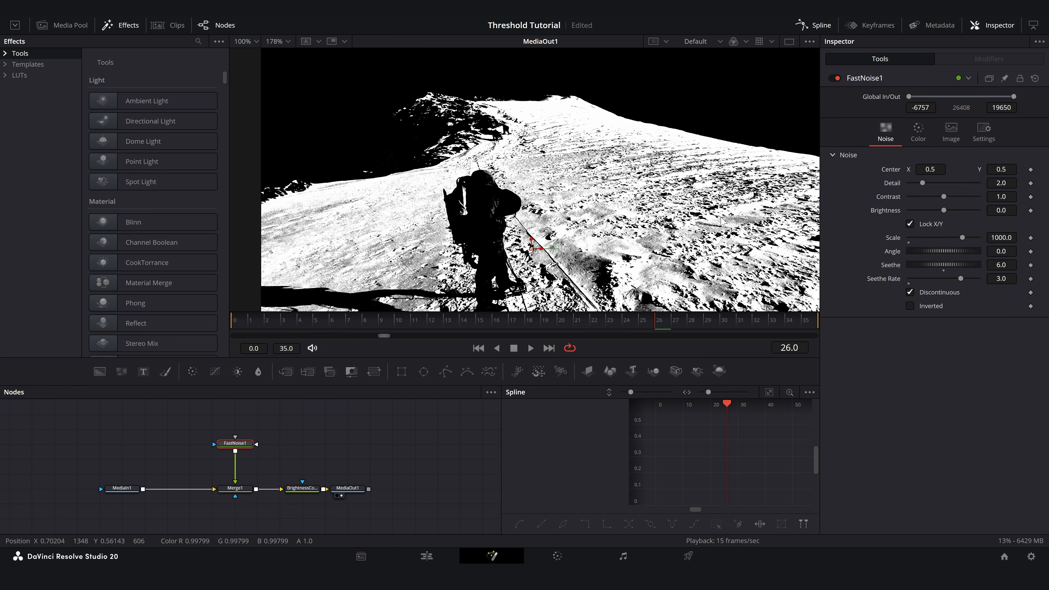
pyautogui.scroll(8, 571, 208)
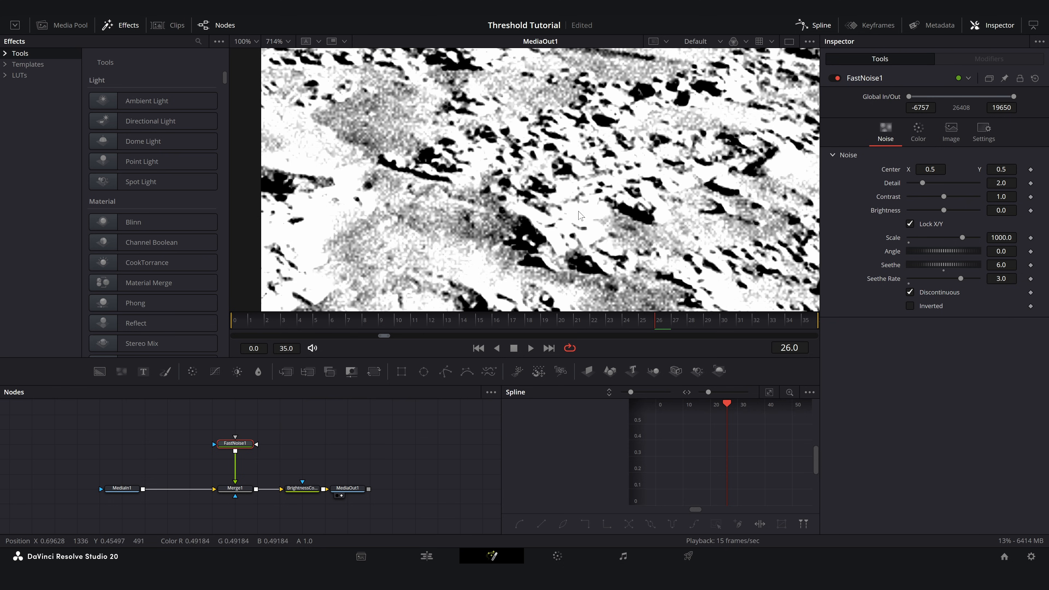
pyautogui.scroll(-10, 571, 207)
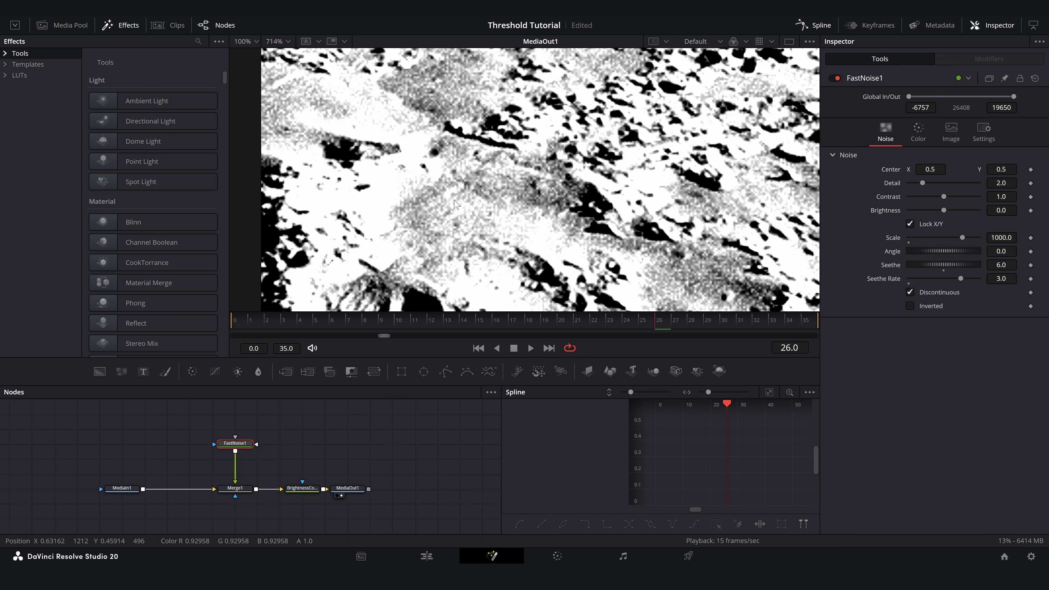
pyautogui.hotkey('ctrl', 'f')
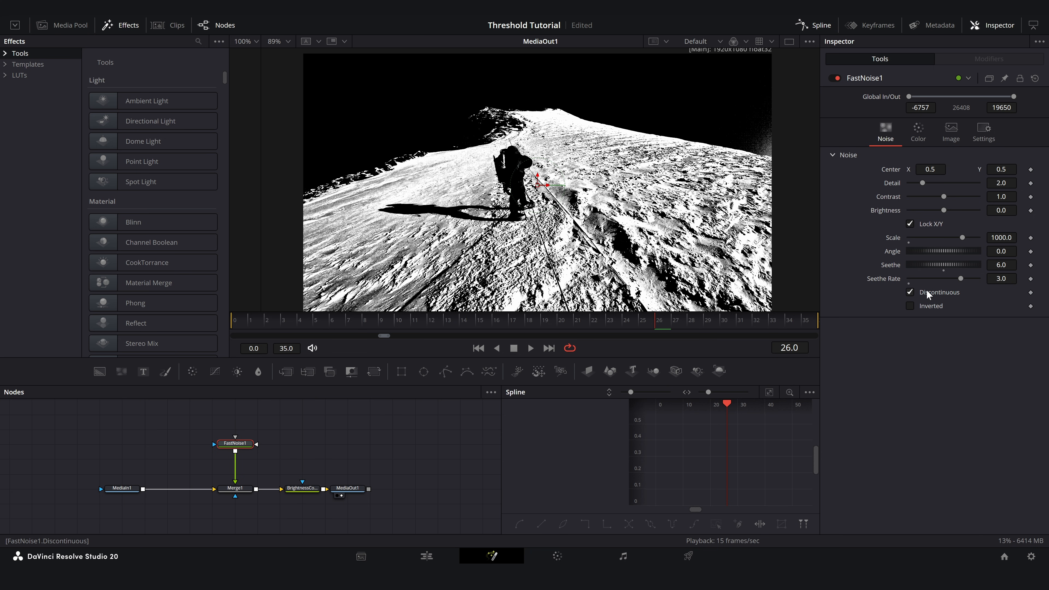
pyautogui.click(927, 294)
pyautogui.press('space')
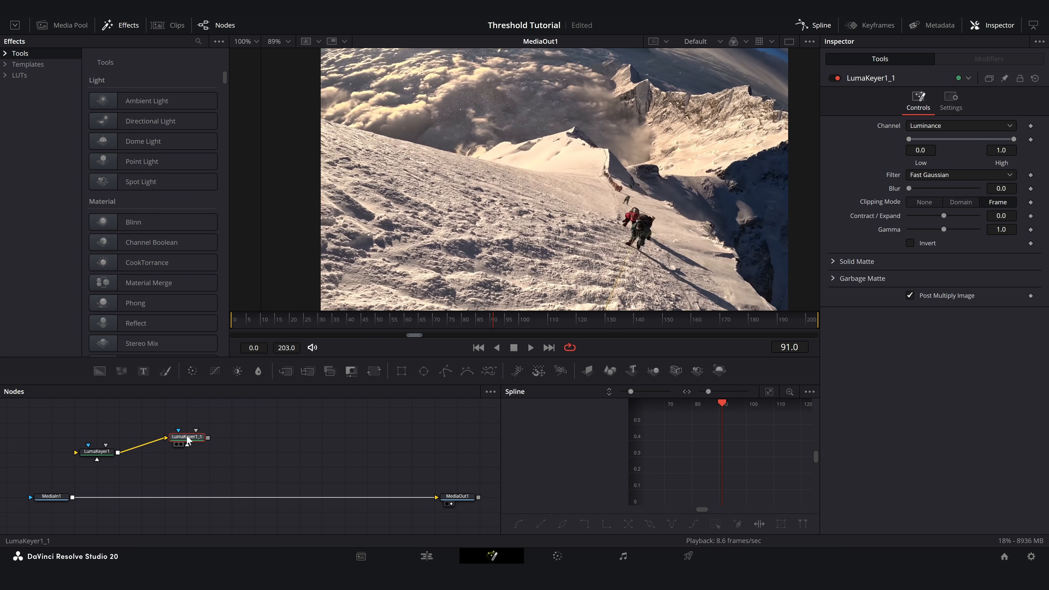
# - Add two Luma Keyer nodes fed by MediaIn1, each connected to its own Brightness / Contrast node
pyautogui.moveTo(189, 440); pyautogui.dragTo(120, 437)
pyautogui.click(58, 502)
pyautogui.moveTo(73, 497); pyautogui.dragTo(98, 467)
pyautogui.moveTo(73, 498); pyautogui.dragTo(98, 437)
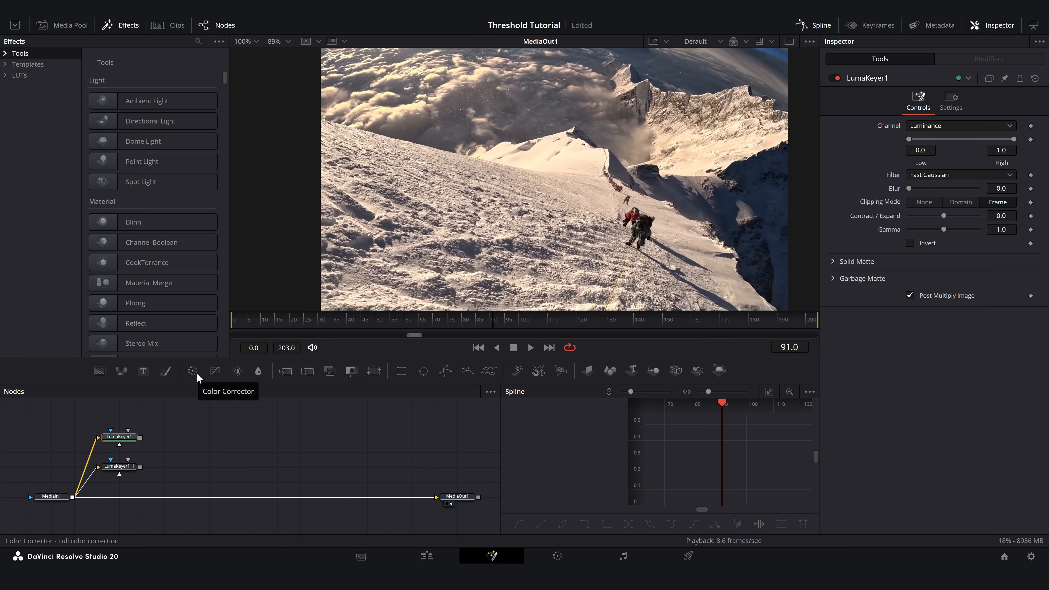
pyautogui.click(239, 372)
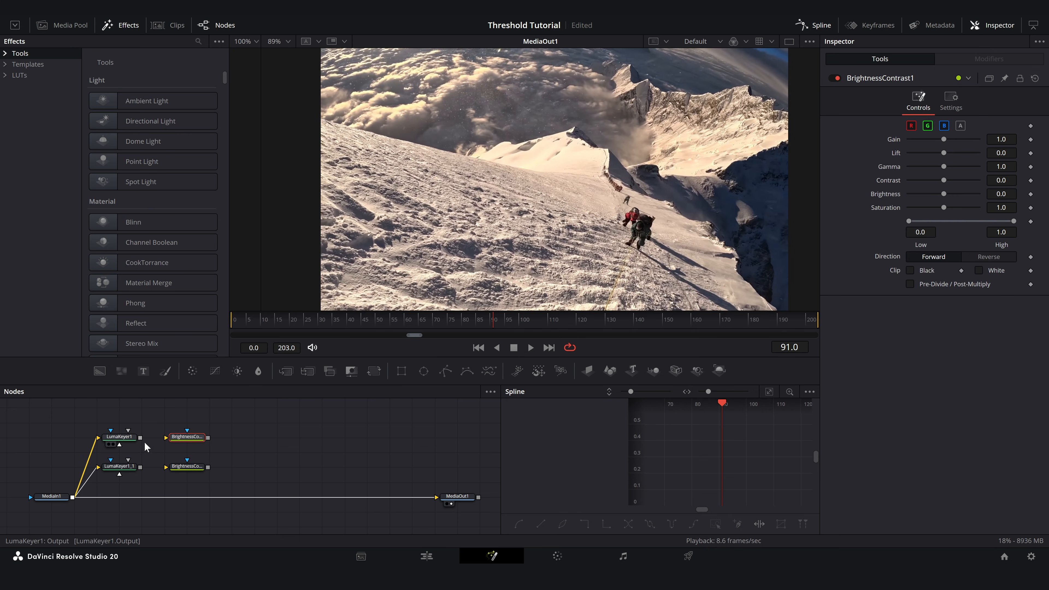
pyautogui.moveTo(149, 438); pyautogui.dragTo(171, 438)
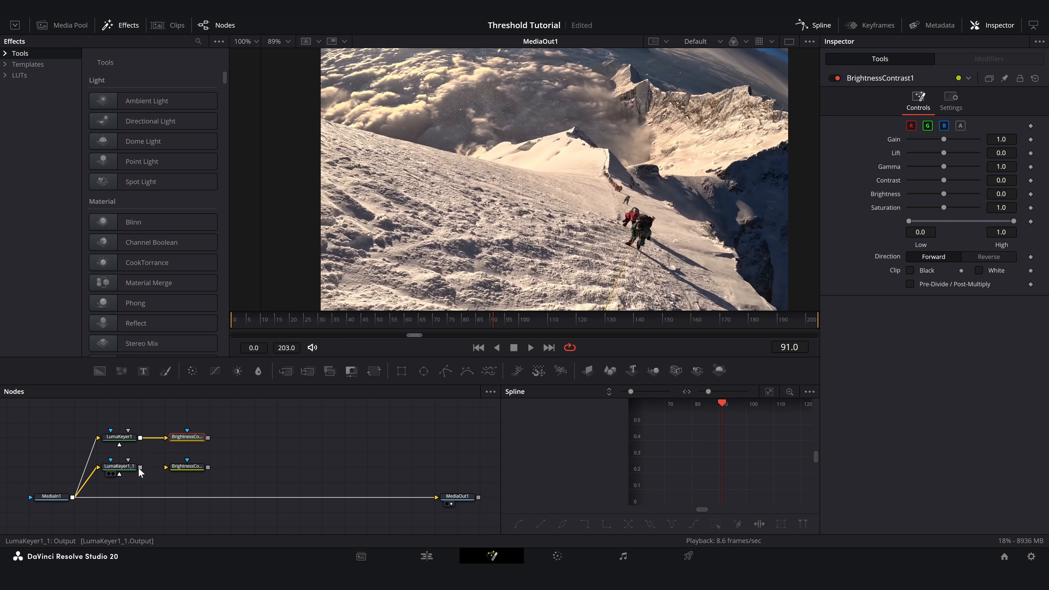
# - Rename the upper Luma Keyer node to B and the lower one to W
pyautogui.click(126, 437)
pyautogui.rightClick(127, 437)
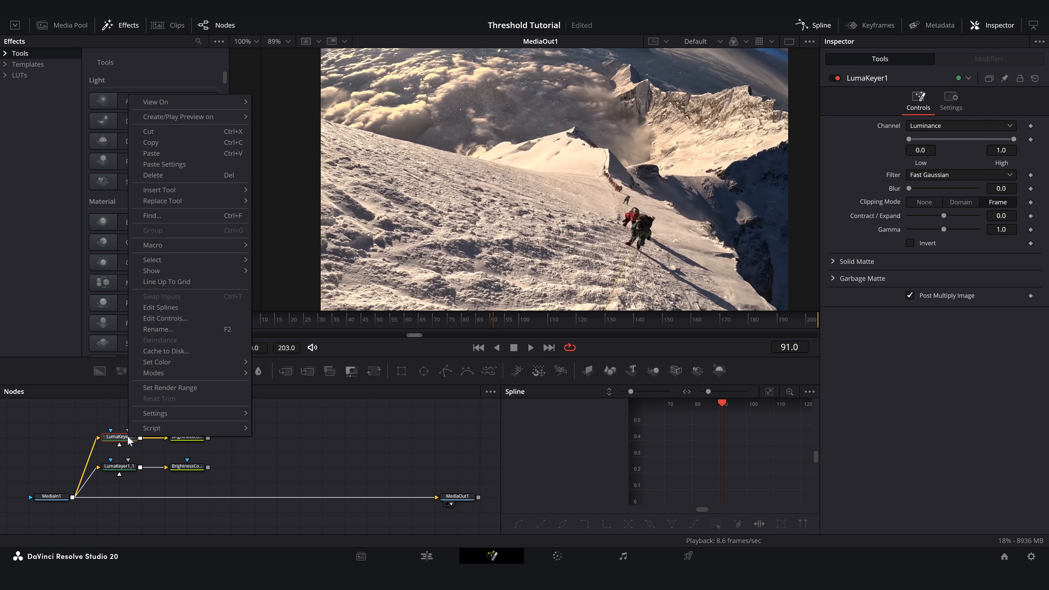
pyautogui.click(208, 329)
pyautogui.write('B')
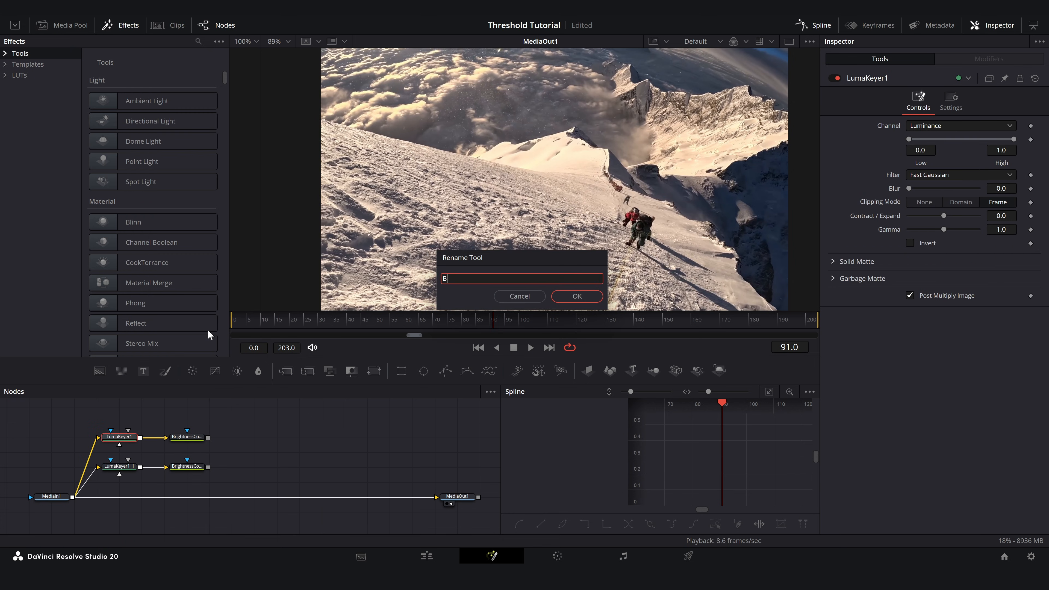
pyautogui.press('Return')
pyautogui.rightClick(119, 466)
pyautogui.click(190, 359)
pyautogui.write('W')
pyautogui.press('Return')
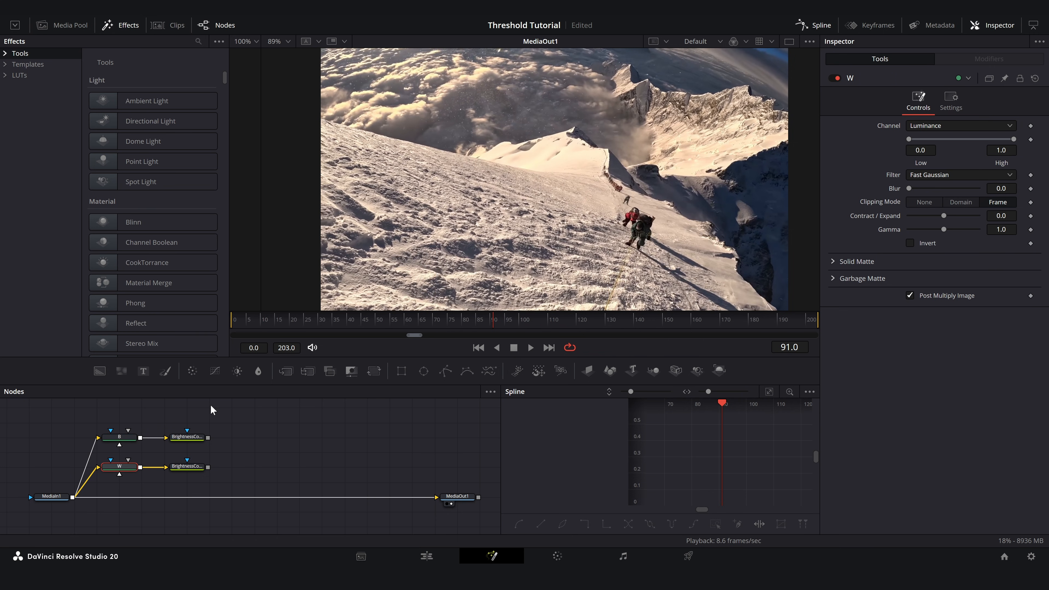
# - Merge both keyed branches, add Film Grain and Color Corrector nodes after them, and merge the result over the MediaIn1 line
pyautogui.moveTo(309, 372); pyautogui.dragTo(248, 452)
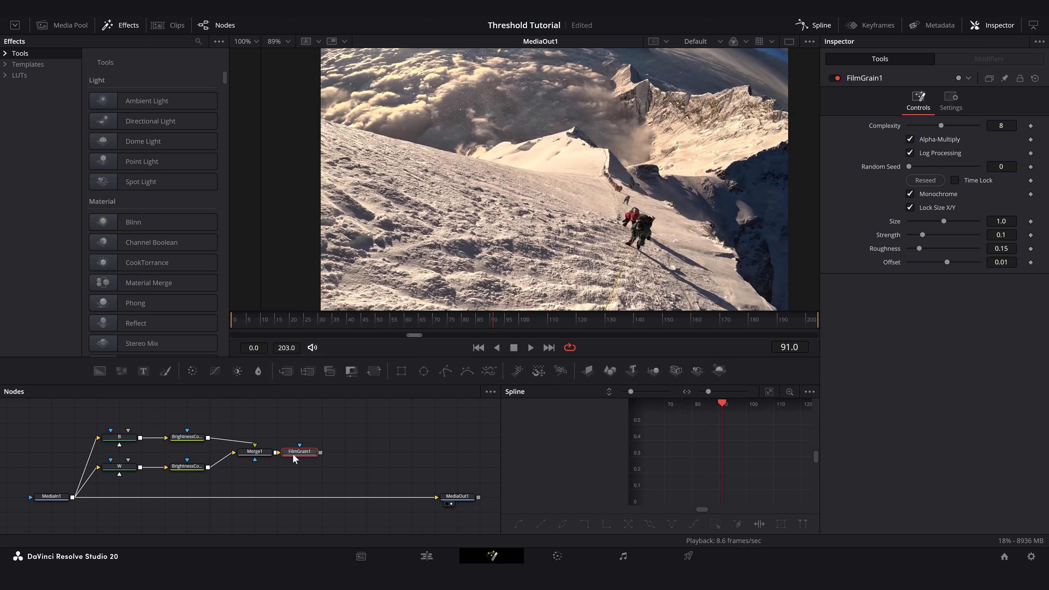
pyautogui.click(193, 371)
pyautogui.moveTo(370, 479); pyautogui.dragTo(348, 501)
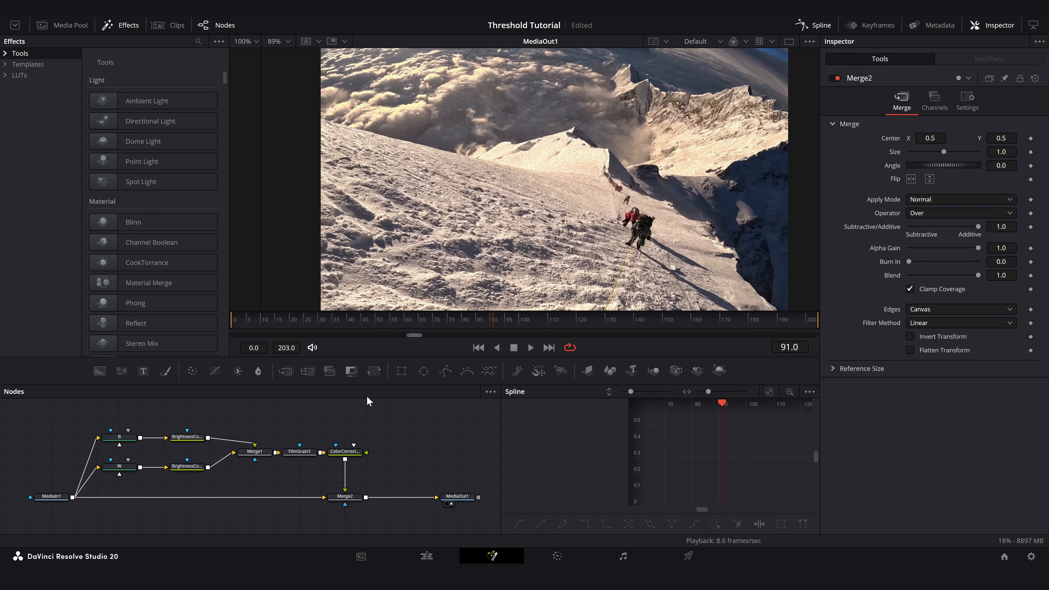
# - Invert keyer B with a luminance range of about 0.378 to 0.706, and set keyer W's range to about 0.2 to 0.583
pyautogui.click(131, 438)
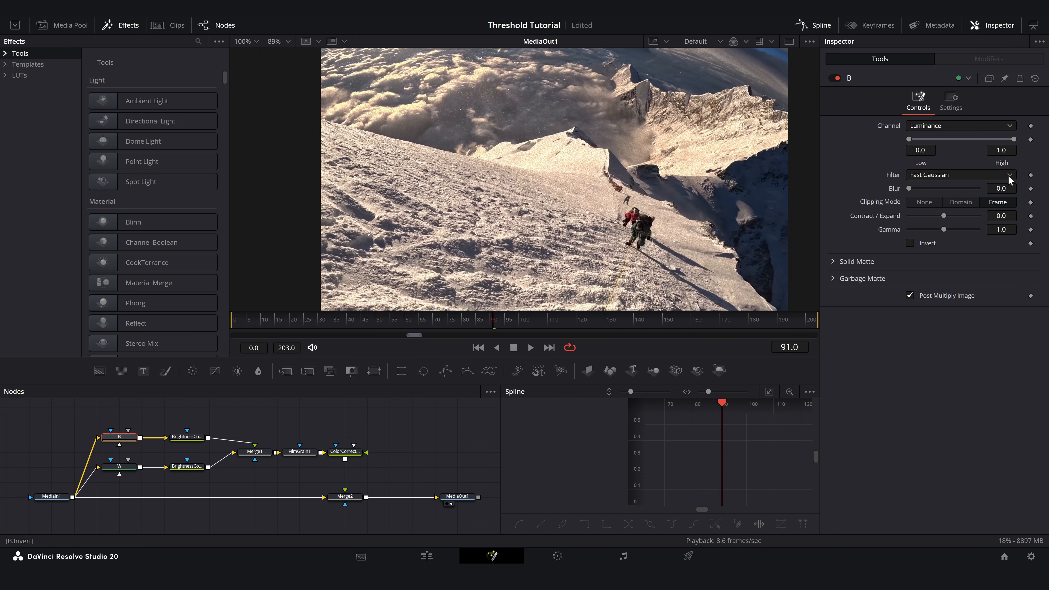
pyautogui.click(910, 243)
pyautogui.moveTo(909, 138); pyautogui.dragTo(946, 140)
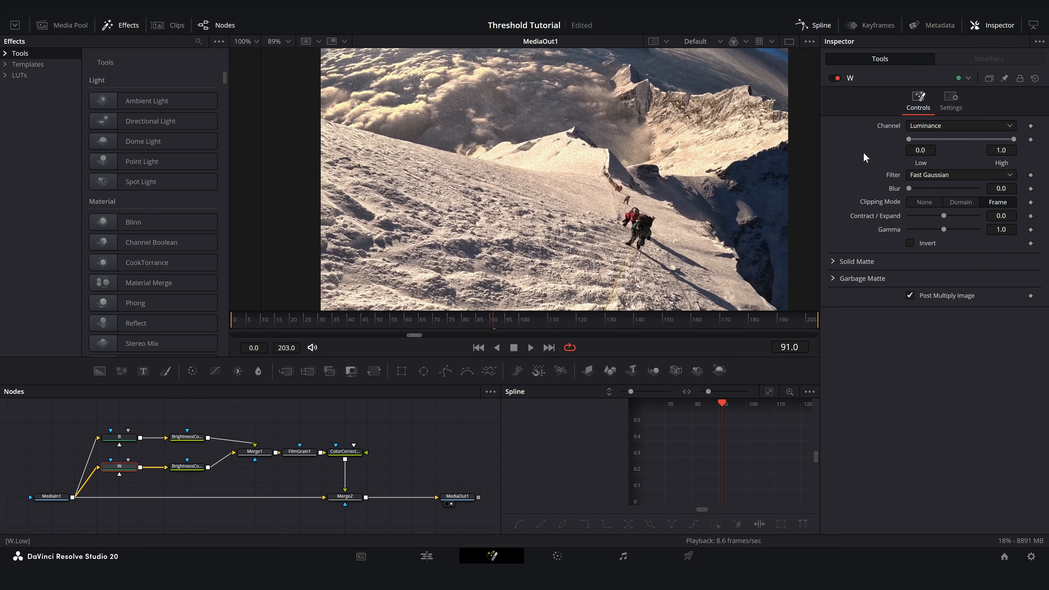
pyautogui.moveTo(909, 139); pyautogui.dragTo(928, 139)
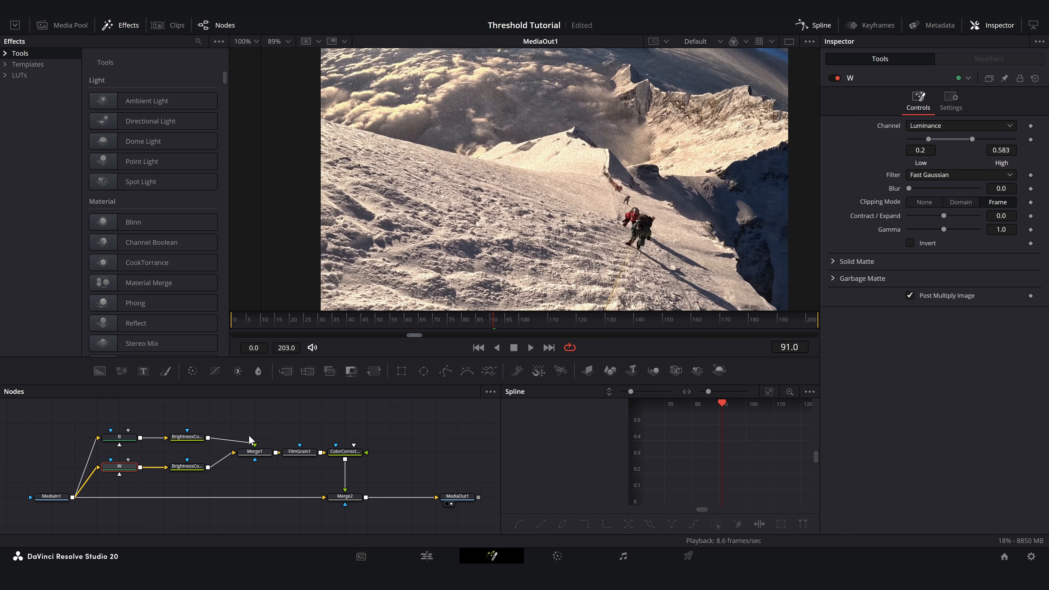
# - Lower gain and saturation to minimum on B's Brightness / Contrast node, and set W's to gain 5 and saturation 0
pyautogui.click(192, 440)
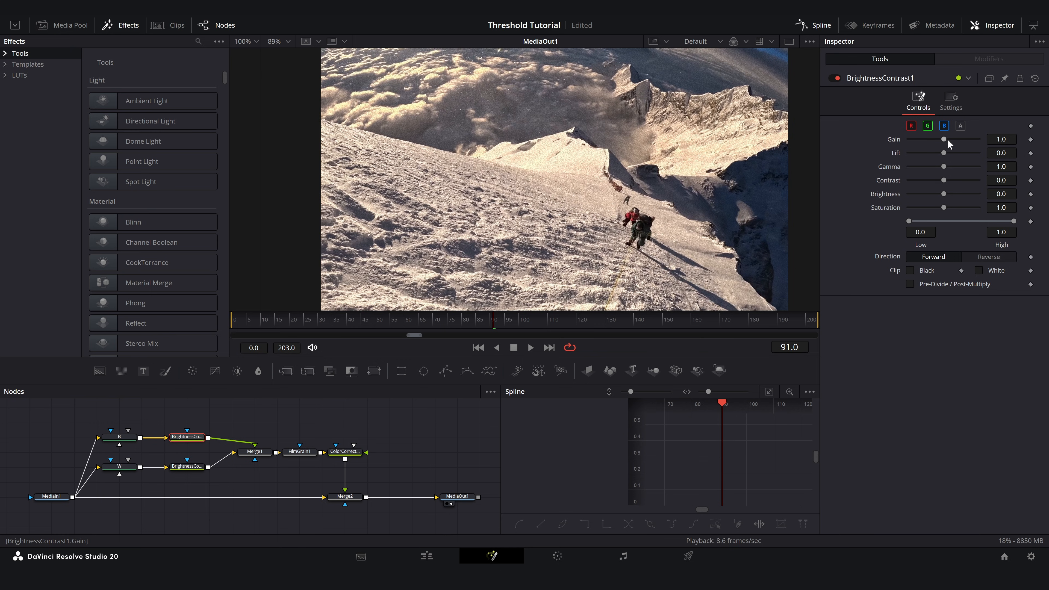
pyautogui.moveTo(945, 139); pyautogui.dragTo(882, 142)
pyautogui.moveTo(946, 207); pyautogui.dragTo(820, 208)
pyautogui.click(191, 469)
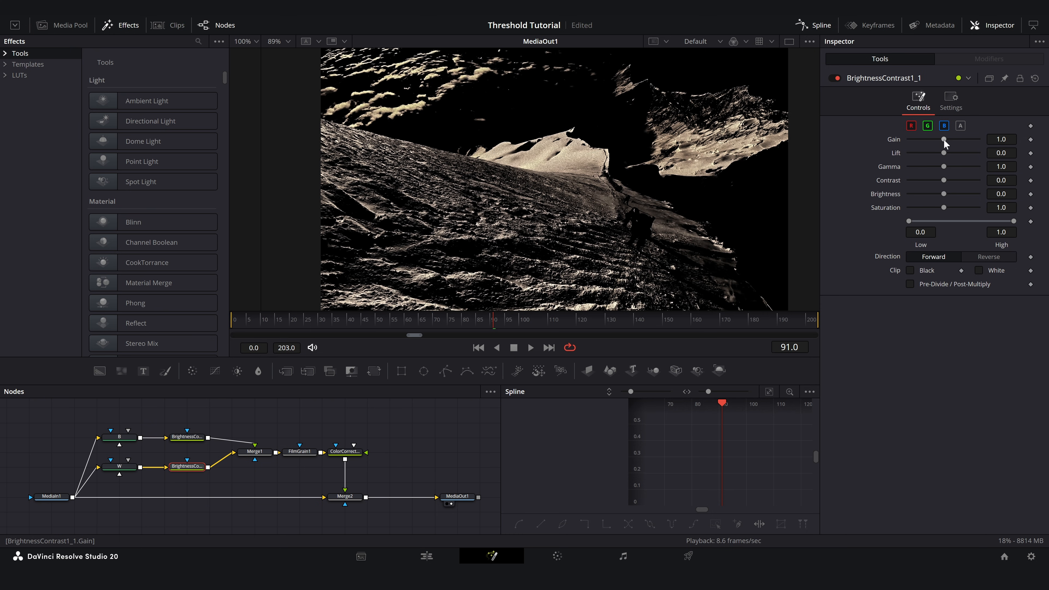
pyautogui.moveTo(943, 139); pyautogui.dragTo(978, 139)
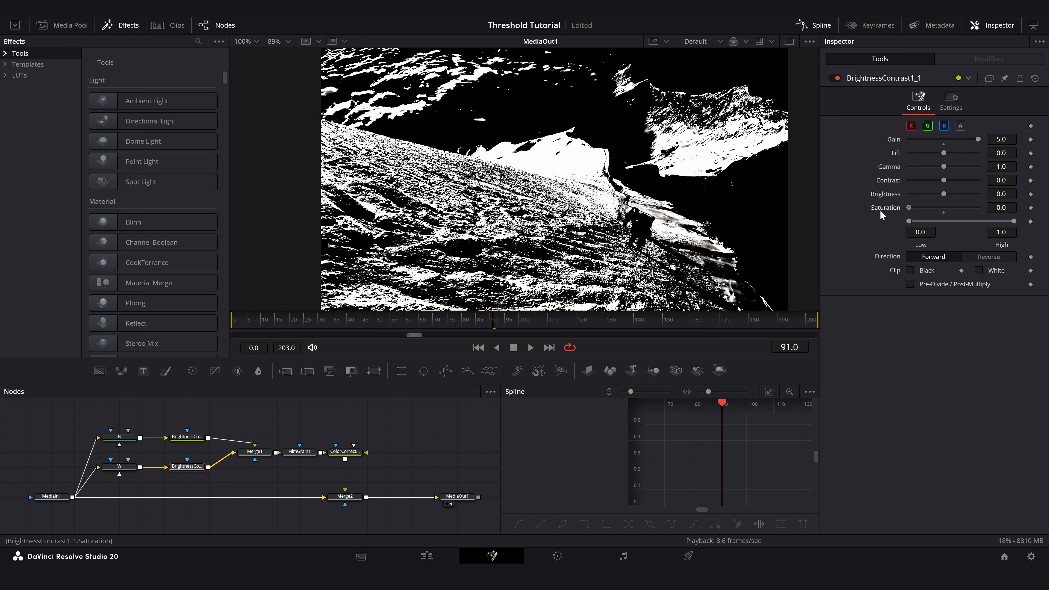
# - Inspect the gray transition in the merged image and try different low and high luminance limits on keyer B
pyautogui.click(345, 496)
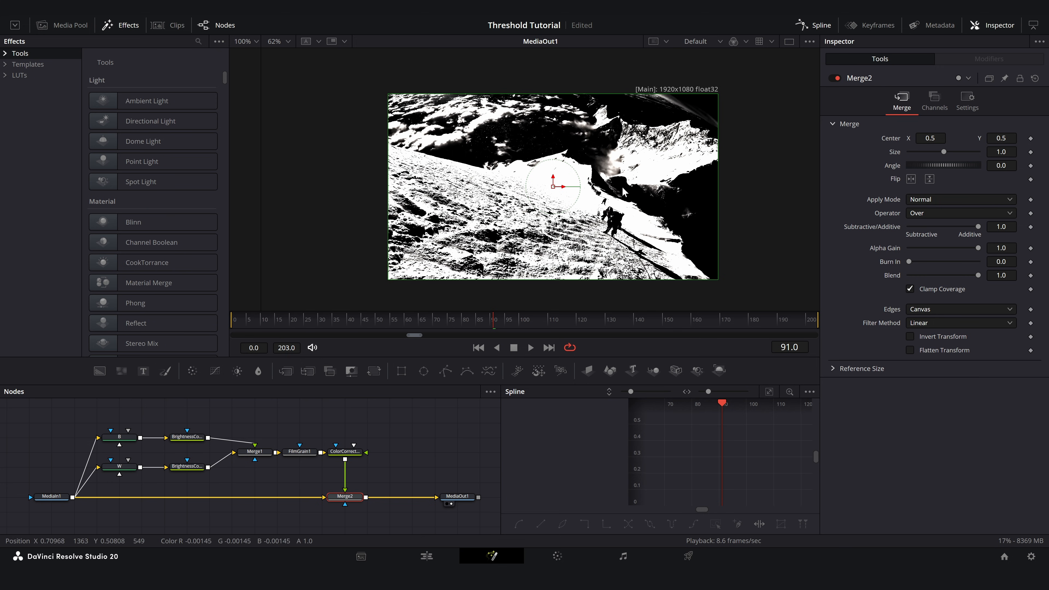
pyautogui.scroll(3, 622, 183)
pyautogui.scroll(5, 622, 183)
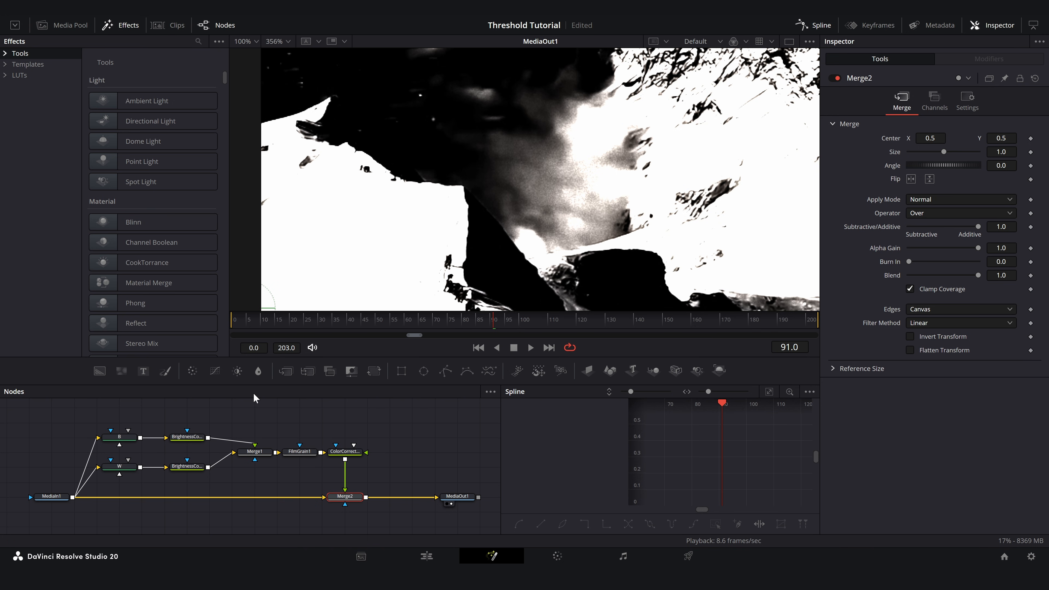
pyautogui.click(119, 437)
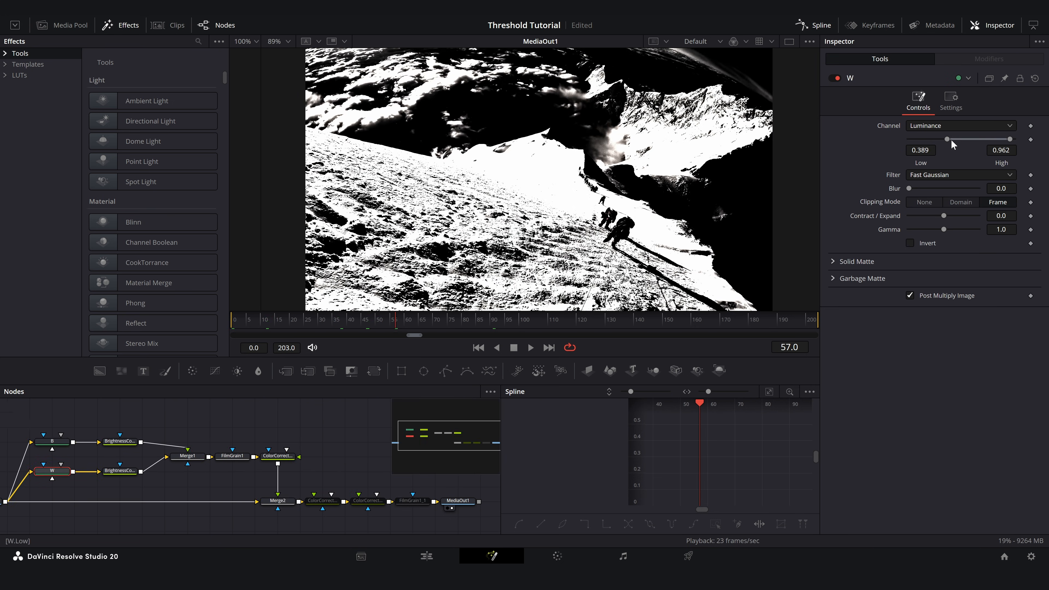
pyautogui.moveTo(951, 140); pyautogui.dragTo(925, 142)
pyautogui.moveTo(1010, 139); pyautogui.dragTo(996, 139)
pyautogui.moveTo(928, 140); pyautogui.dragTo(938, 139)
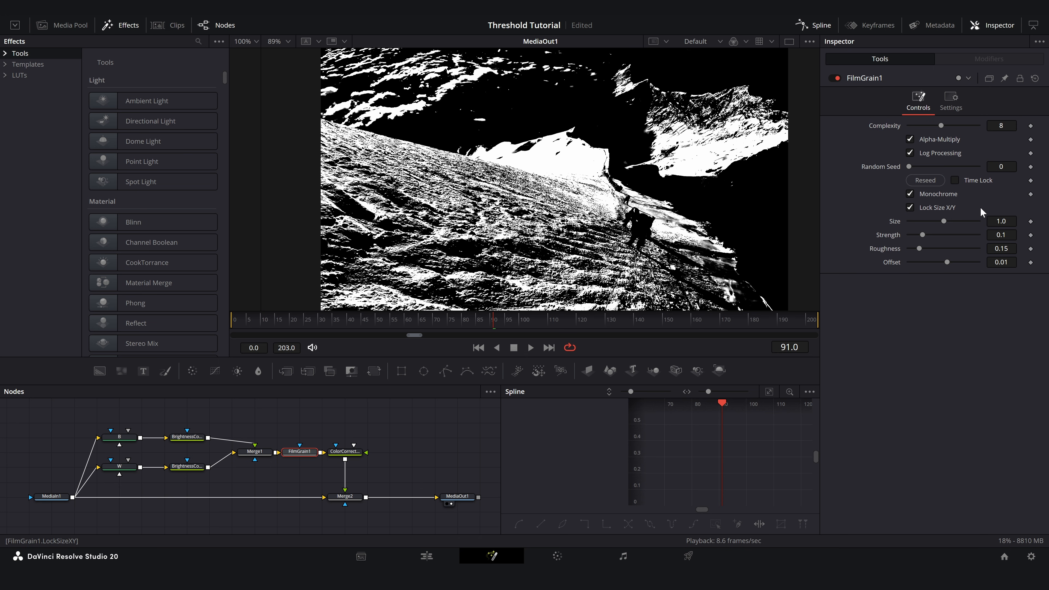
# - Adjust the strength of the Film Grain node and try a tint on the Color Corrector that follows it
pyautogui.moveTo(923, 235)
pyautogui.mouseDown()
pyautogui.moveTo(943, 234)
pyautogui.moveTo(924, 221)
pyautogui.mouseUp()
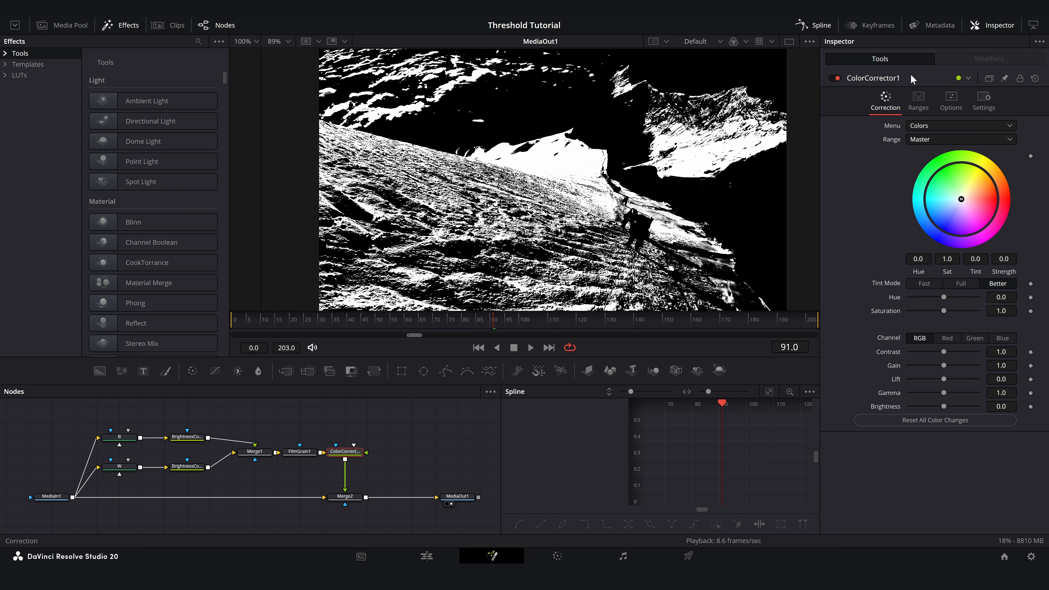
pyautogui.moveTo(972, 206)
pyautogui.mouseDown()
pyautogui.moveTo(953, 189)
pyautogui.moveTo(982, 191)
pyautogui.mouseUp()
# - Raise the low luminance limit of keyer B and readjust the luminance range of keyer W
pyautogui.click(119, 437)
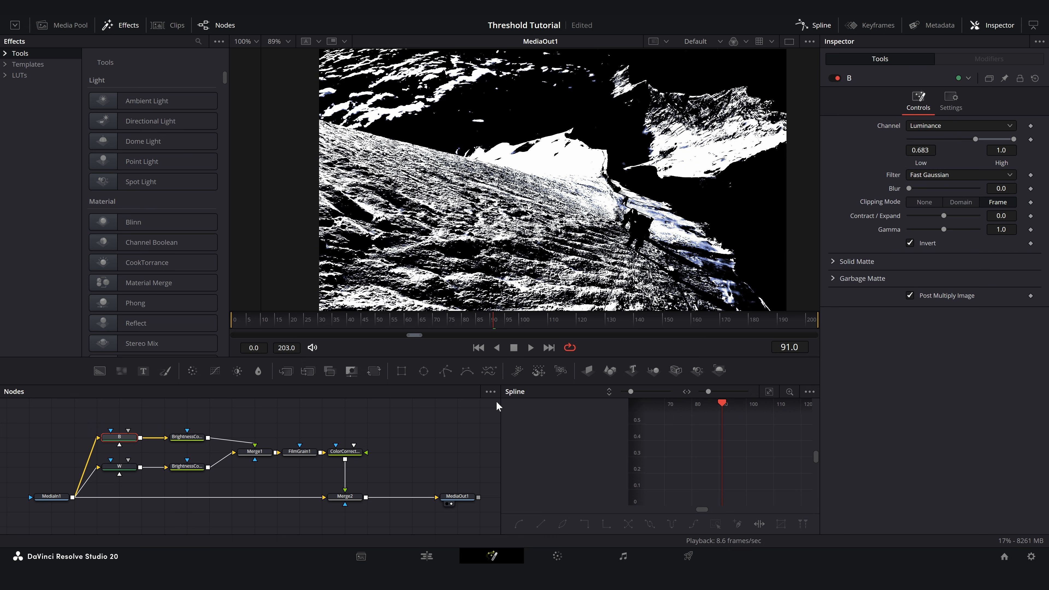
pyautogui.moveTo(976, 139); pyautogui.dragTo(1002, 139)
pyautogui.click(119, 466)
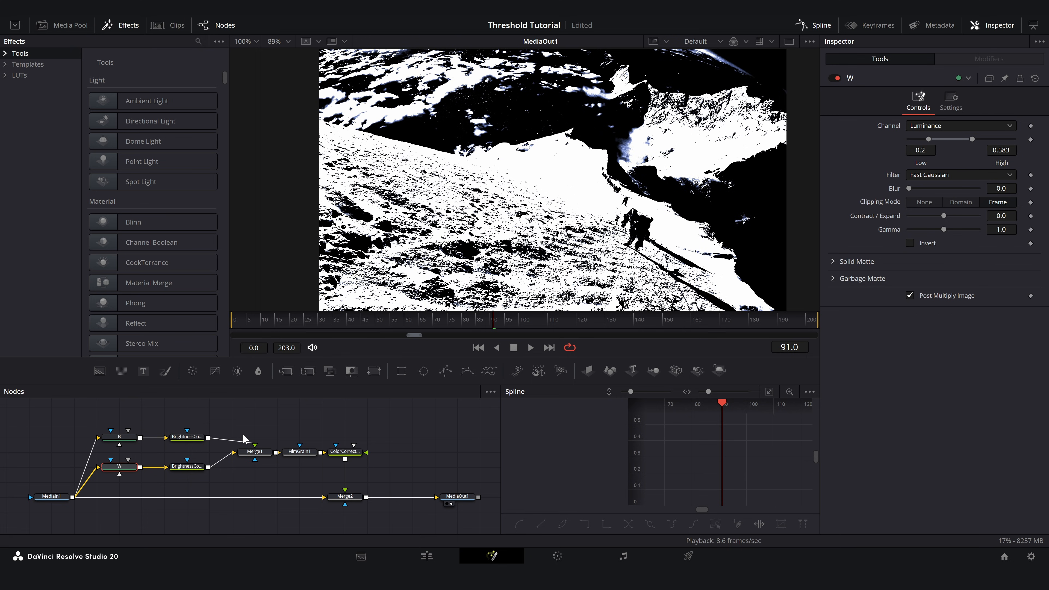
pyautogui.moveTo(925, 138); pyautogui.dragTo(982, 139)
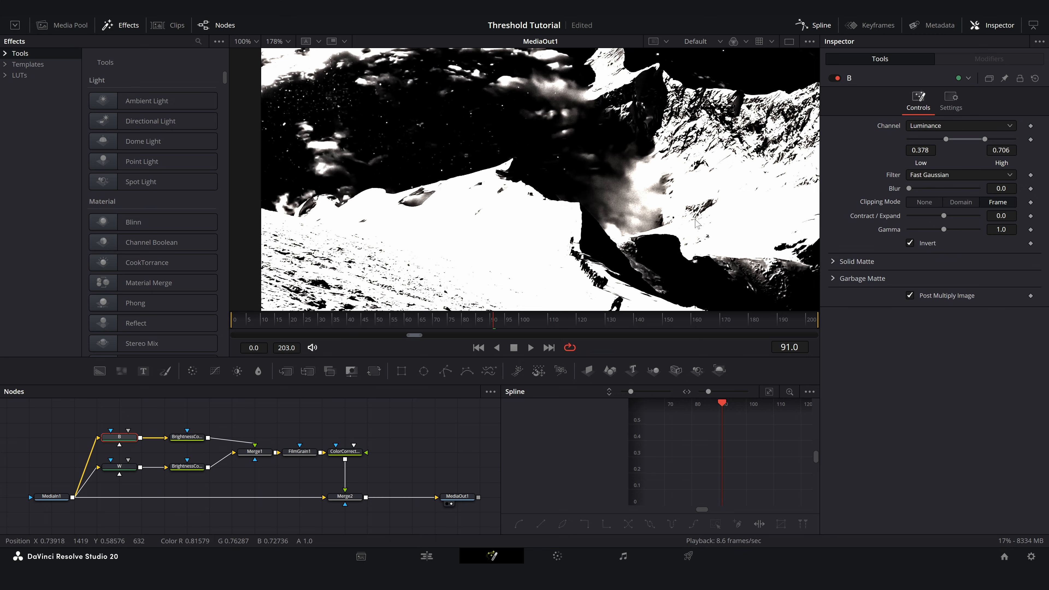
# - Add a Color Corrector after Merge2 with saturation 0 and contrast 1.06
pyautogui.hotkey('ctrl', 'f')
pyautogui.click(345, 496)
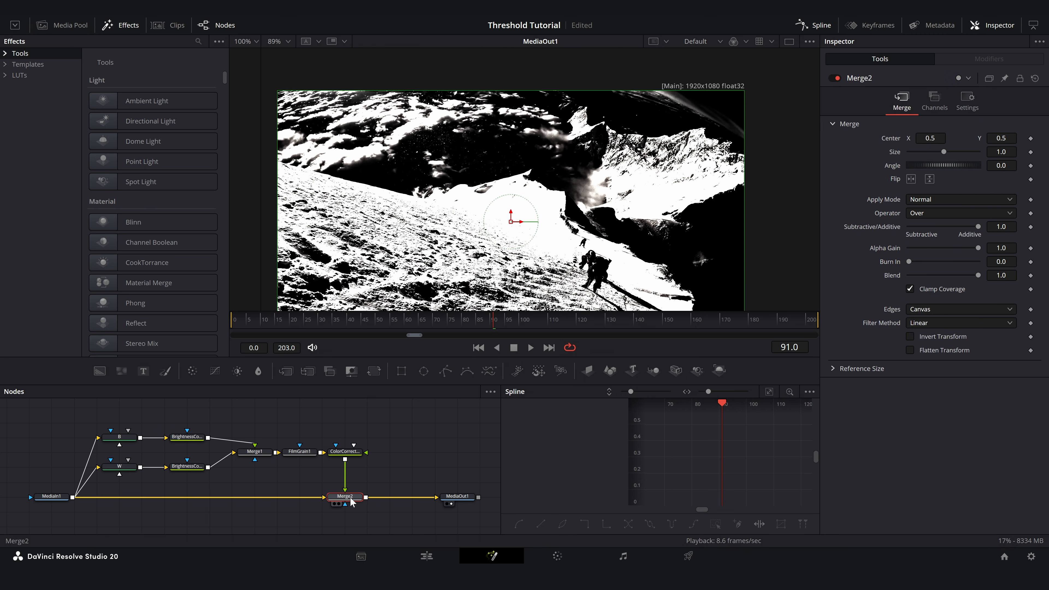
pyautogui.click(193, 371)
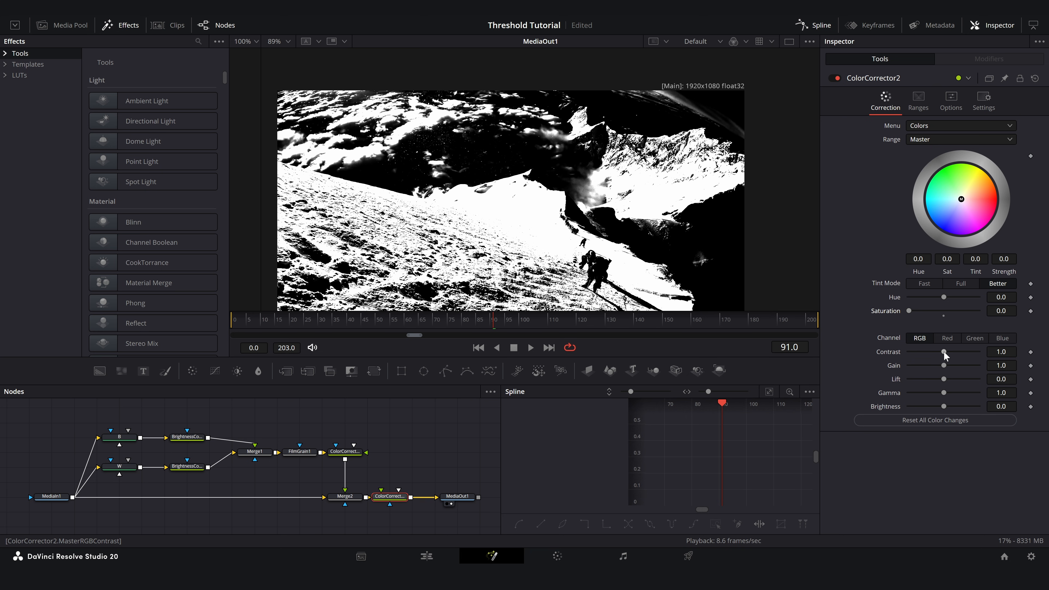
pyautogui.moveTo(945, 352)
pyautogui.mouseDown()
pyautogui.moveTo(958, 352)
pyautogui.moveTo(945, 351)
pyautogui.mouseUp()
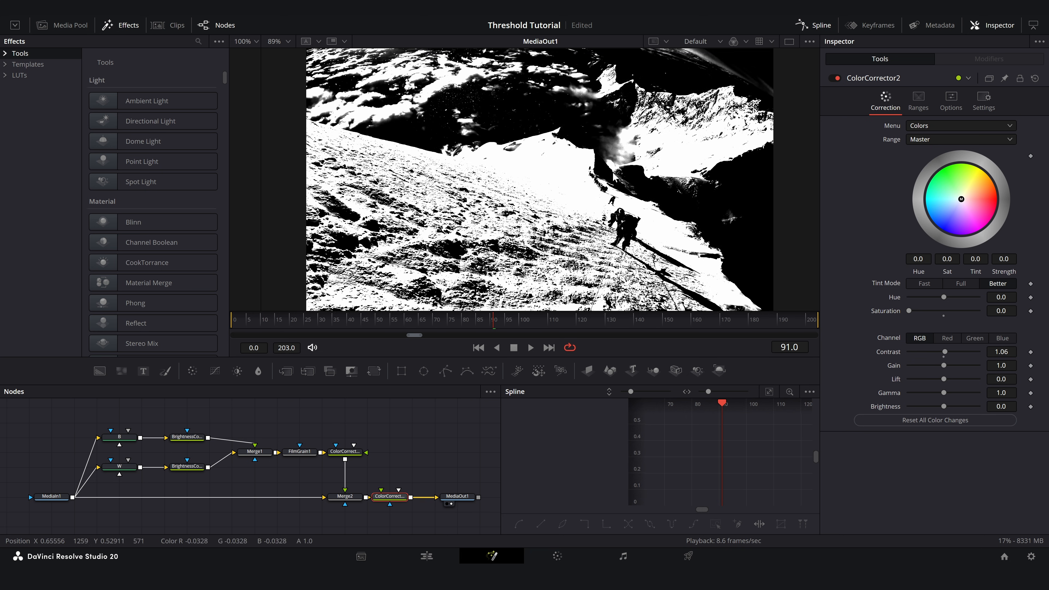
# - Add another Color Corrector in front of MediaOut1 and tint the black areas blue-gray
pyautogui.moveTo(458, 496); pyautogui.dragTo(480, 497)
pyautogui.click(389, 498)
pyautogui.click(193, 371)
pyautogui.click(389, 498)
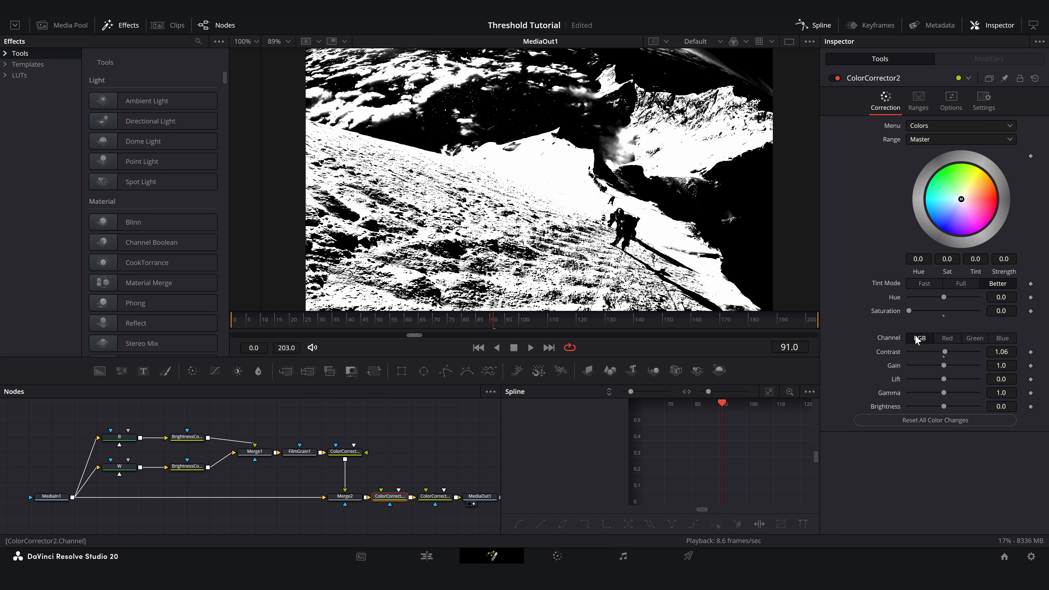
pyautogui.scroll(-1, 665, 161)
pyautogui.scroll(1, 665, 162)
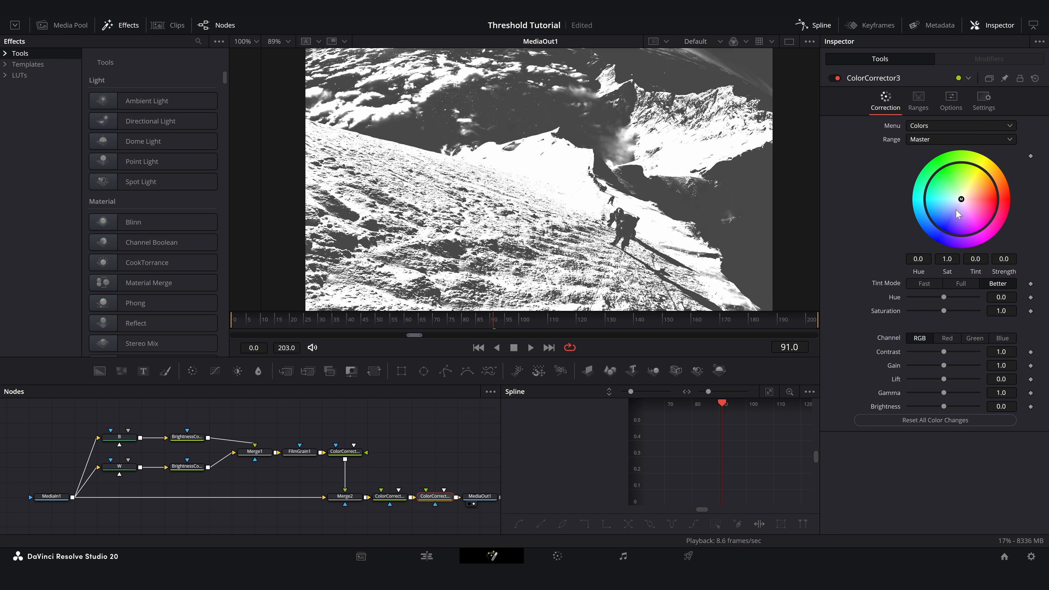
pyautogui.moveTo(956, 209); pyautogui.dragTo(952, 210)
pyautogui.moveTo(952, 210); pyautogui.dragTo(950, 215)
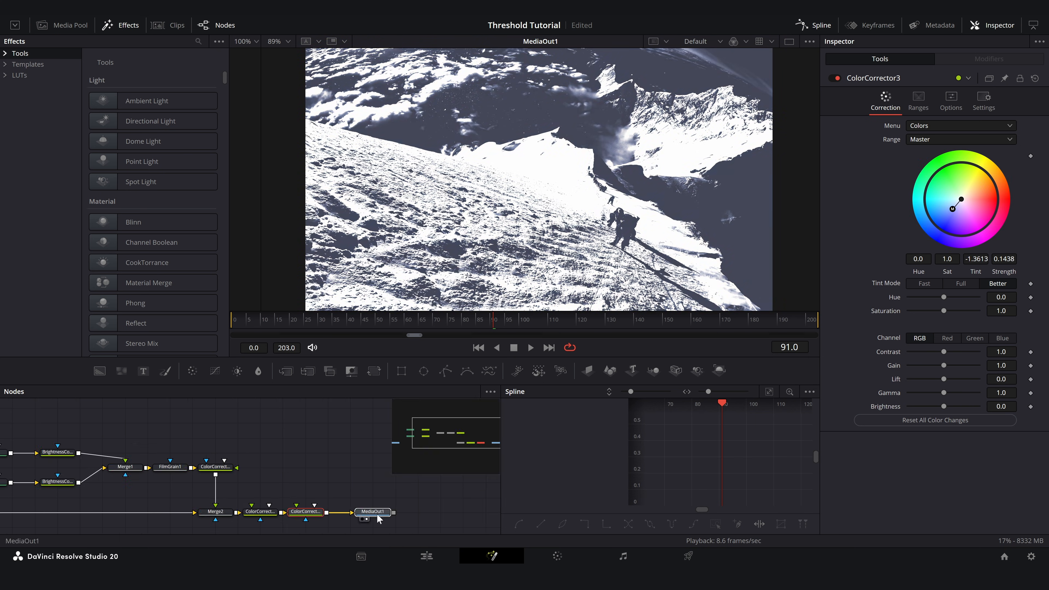
# - Paste a copy of the Film Grain node between the last Color Corrector and MediaOut1, and fine-tune its grain
pyautogui.click(378, 518)
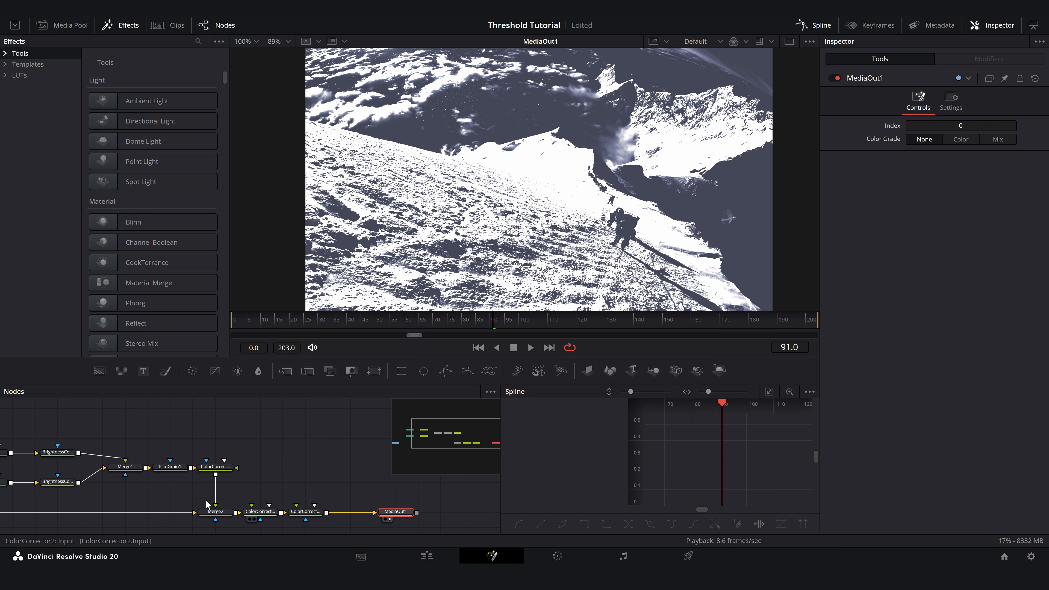
pyautogui.click(200, 455)
pyautogui.click(346, 507)
pyautogui.hotkey('ctrl', 'v')
pyautogui.moveTo(924, 221); pyautogui.dragTo(922, 222)
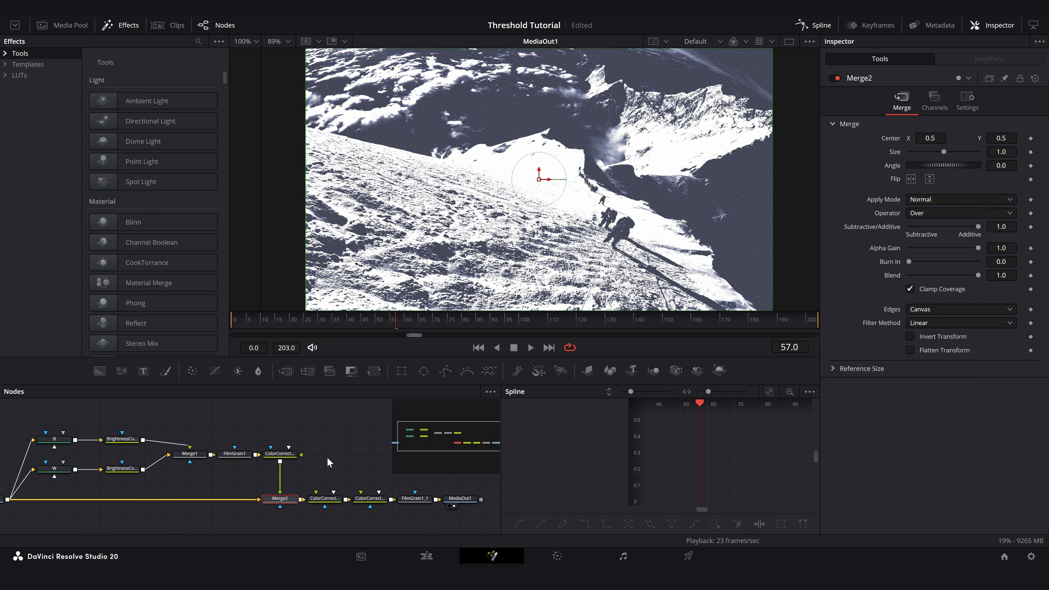
pyautogui.click(329, 457)
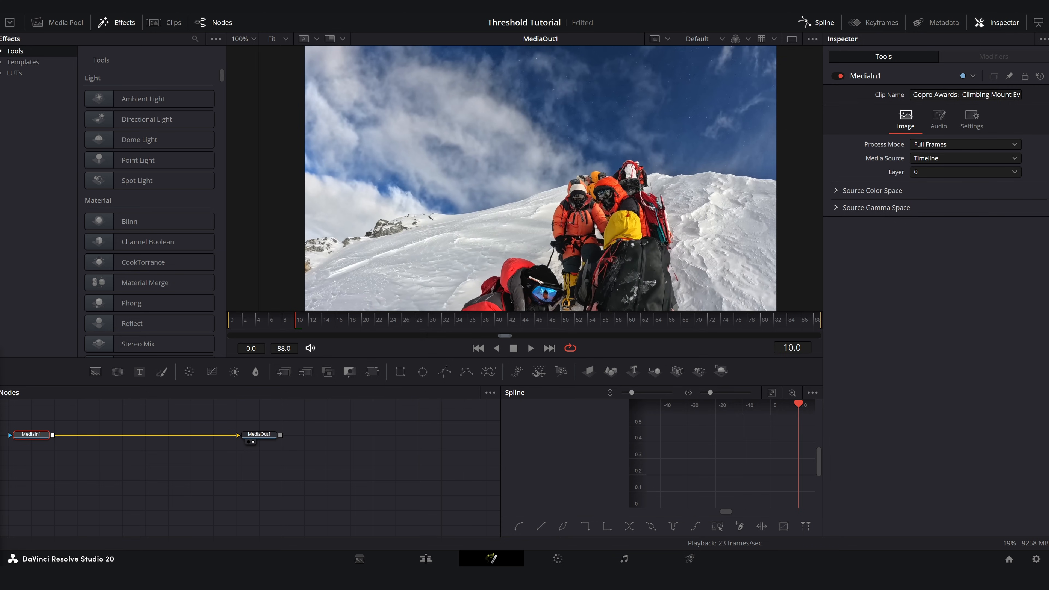
# - In the new climbers composition, add a Color Corrector with saturation 0 after MediaIn1, followed by Film Grain with grain strength 0.795 and opacity 1.0
pyautogui.moveTo(189, 372); pyautogui.dragTo(86, 436)
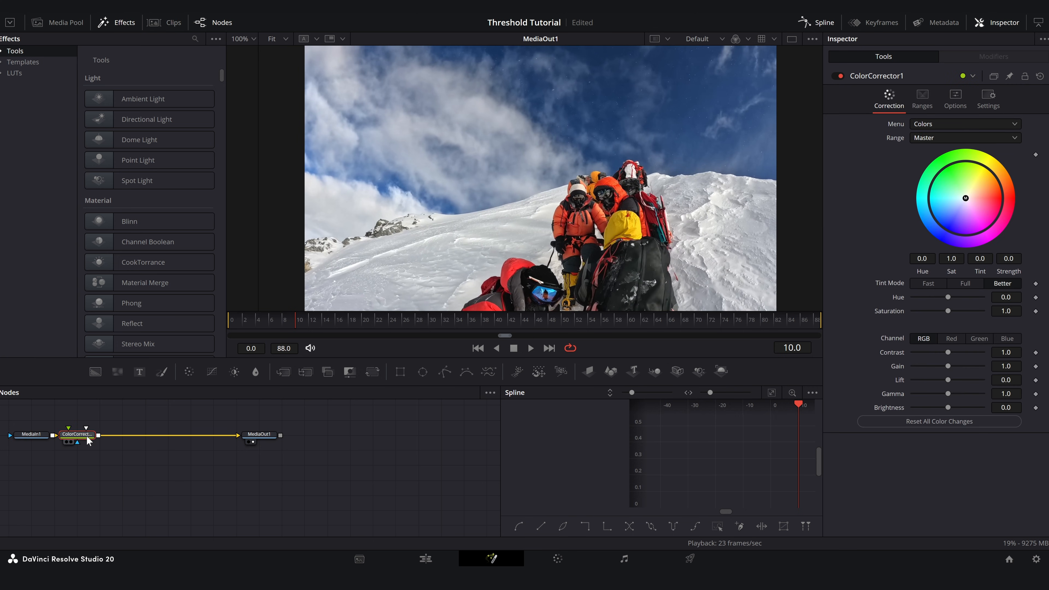
pyautogui.moveTo(945, 310); pyautogui.dragTo(769, 329)
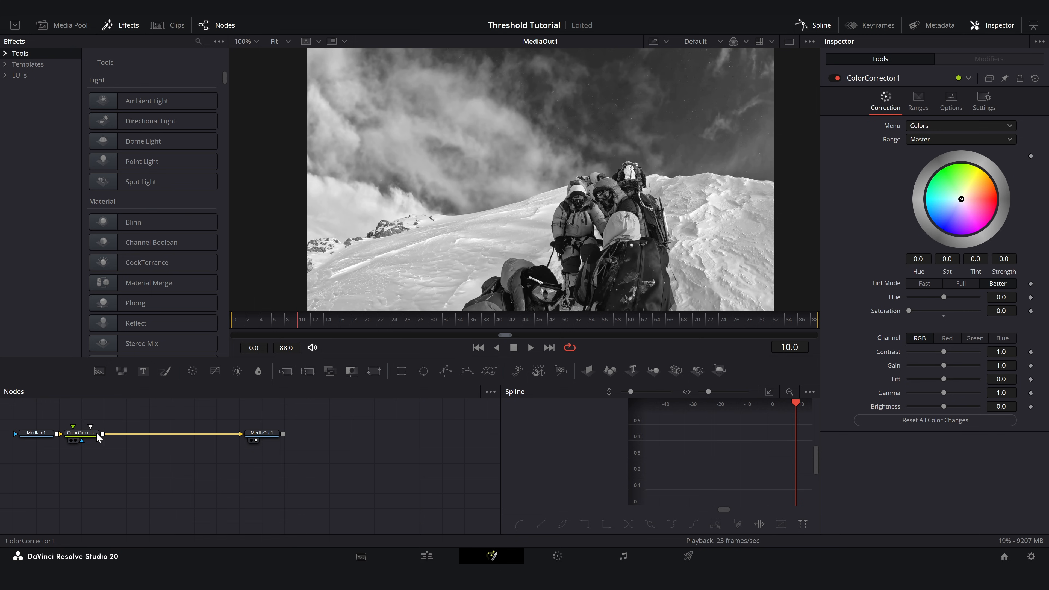
pyautogui.moveTo(96, 433)
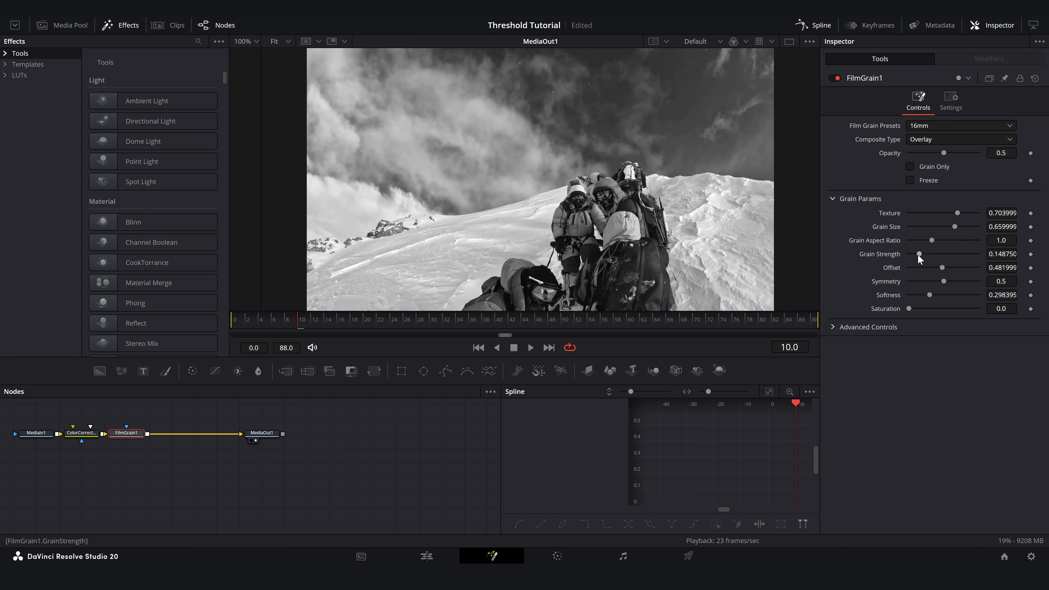
pyautogui.moveTo(918, 255); pyautogui.dragTo(922, 228)
pyautogui.moveTo(944, 153); pyautogui.dragTo(987, 154)
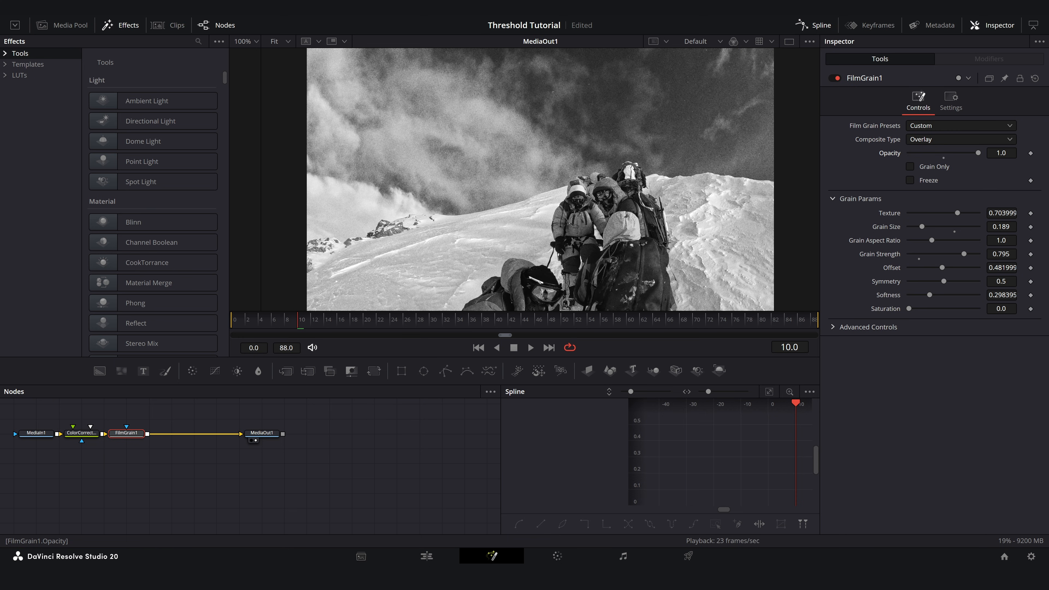
# - Add Color Curves after the Film Grain node and shape its curve into a zigzag with several points
pyautogui.click(215, 371)
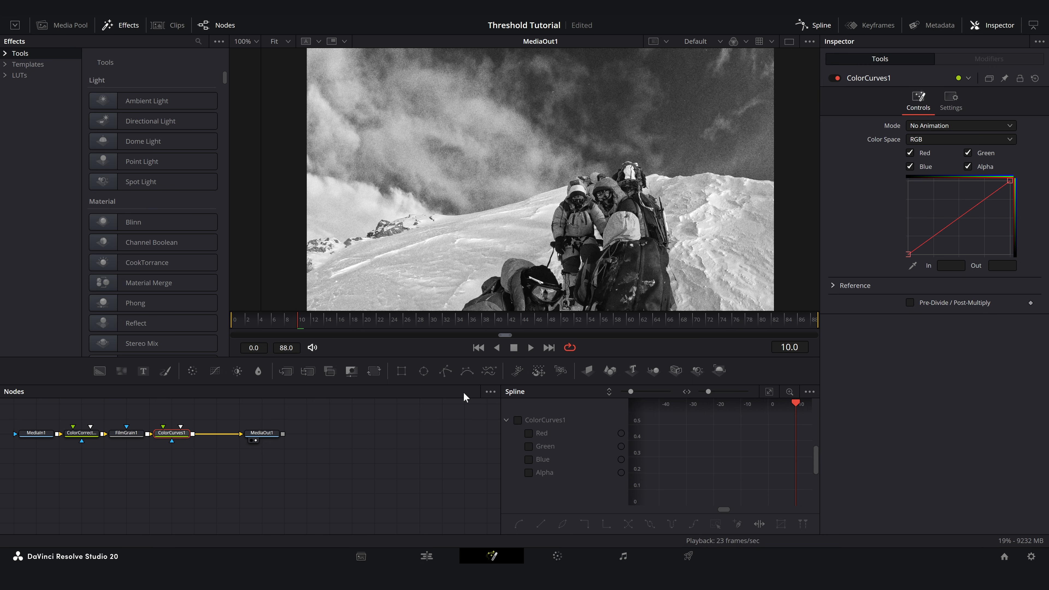
pyautogui.click(933, 235)
pyautogui.click(993, 193)
pyautogui.click(959, 217)
pyautogui.moveTo(934, 236); pyautogui.dragTo(960, 238)
pyautogui.moveTo(993, 193); pyautogui.dragTo(959, 192)
pyautogui.click(919, 237)
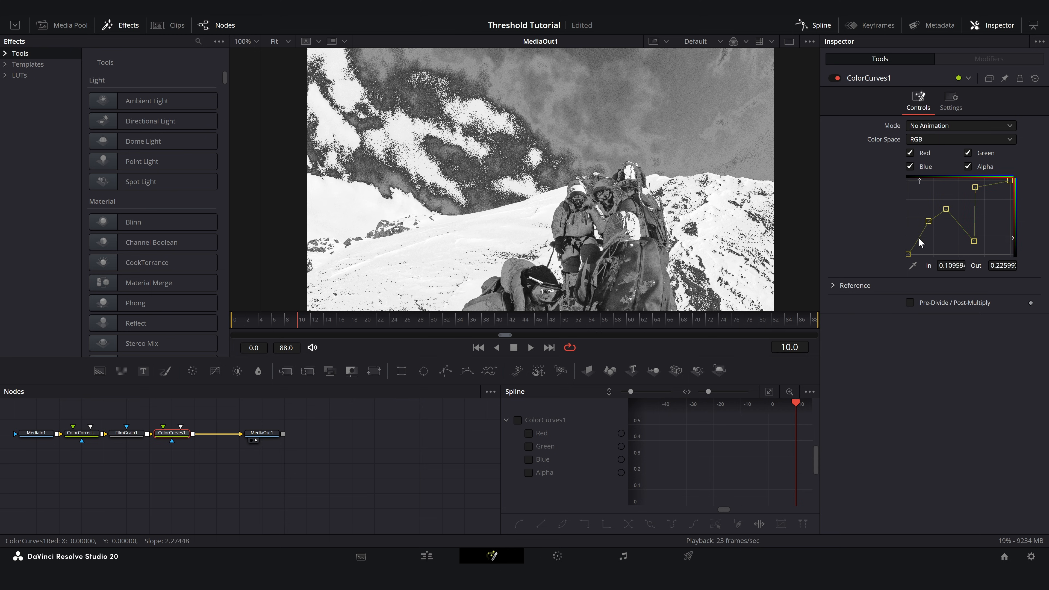
pyautogui.moveTo(919, 236); pyautogui.dragTo(940, 233)
pyautogui.click(928, 223)
pyautogui.moveTo(975, 187)
pyautogui.mouseDown()
pyautogui.moveTo(971, 198)
pyautogui.moveTo(983, 195)
pyautogui.mouseUp()
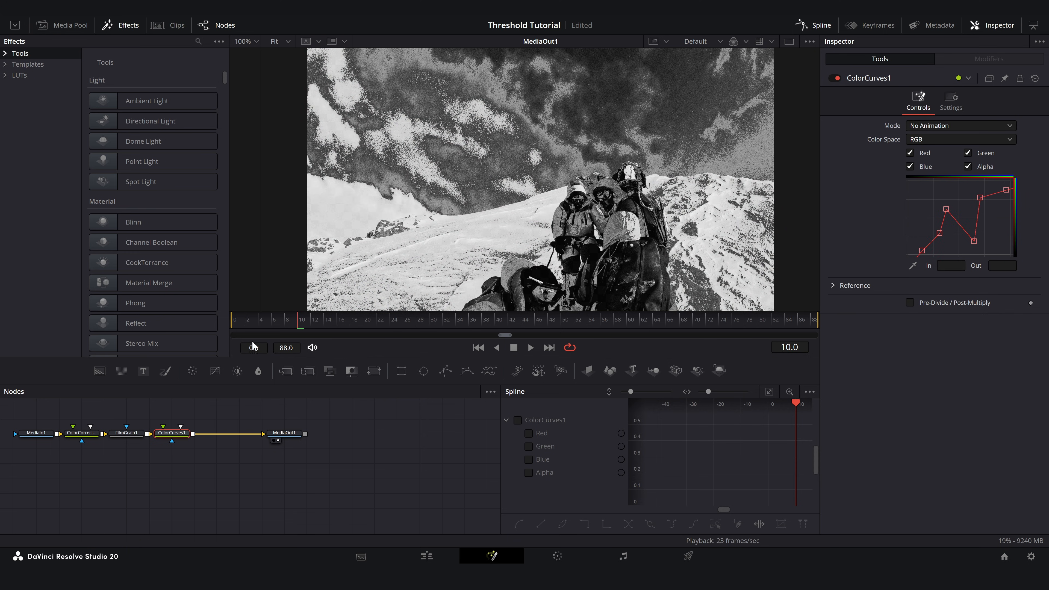
# - Add two Color Correctors between ColorCurves1 and MediaOut1, and raise the contrast on the first one
pyautogui.click(196, 371)
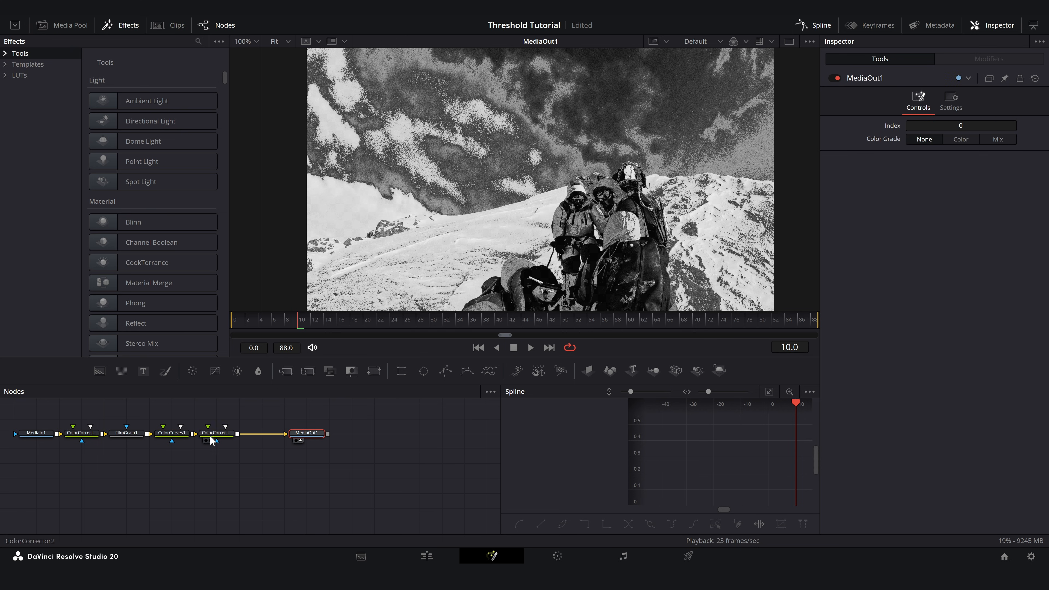
pyautogui.click(211, 439)
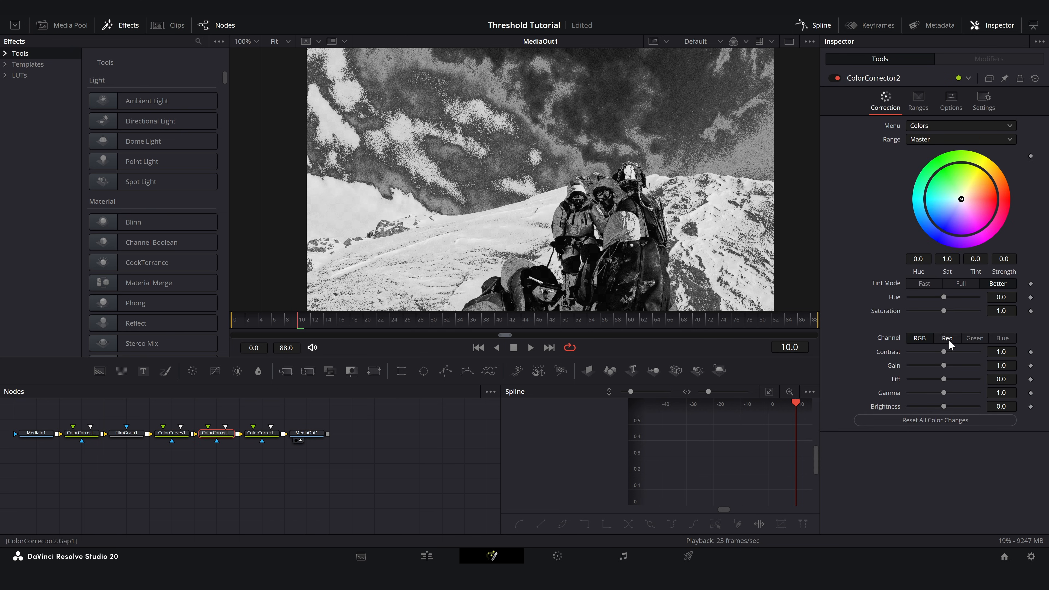
pyautogui.moveTo(945, 352)
pyautogui.mouseDown()
pyautogui.moveTo(961, 352)
pyautogui.moveTo(951, 351)
pyautogui.mouseUp()
# - Bypass ColorCorrector1 briefly to compare the curve effect on the colored footage, and re-enable it
pyautogui.click(82, 434)
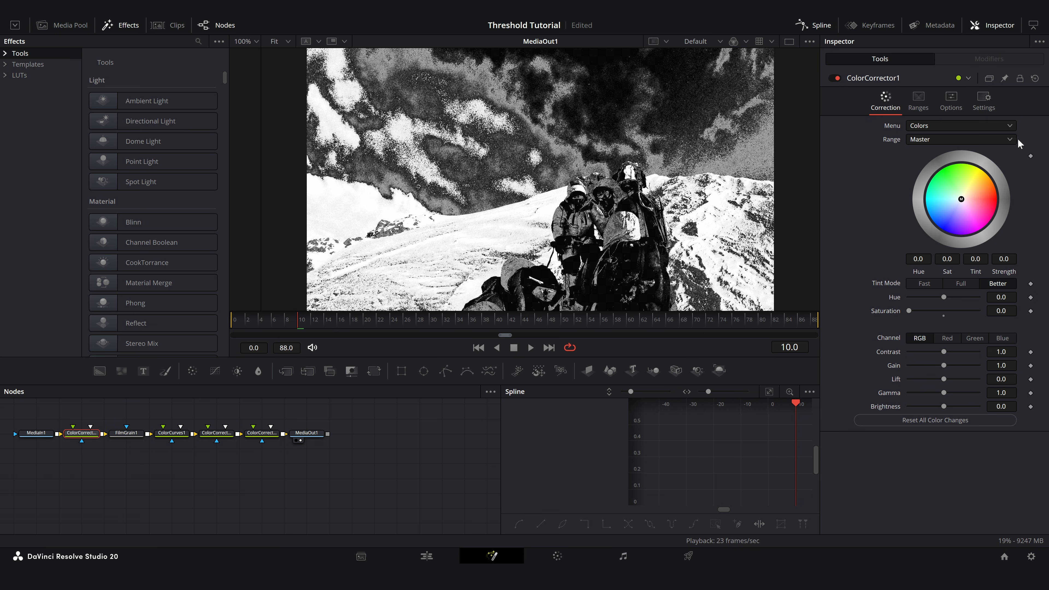
pyautogui.click(836, 78)
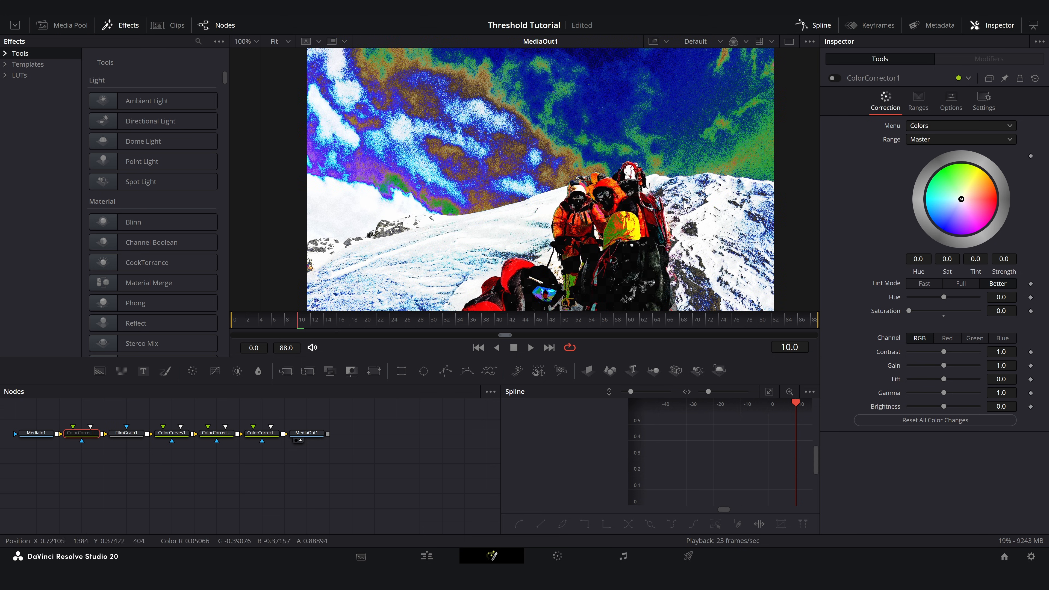
pyautogui.click(837, 78)
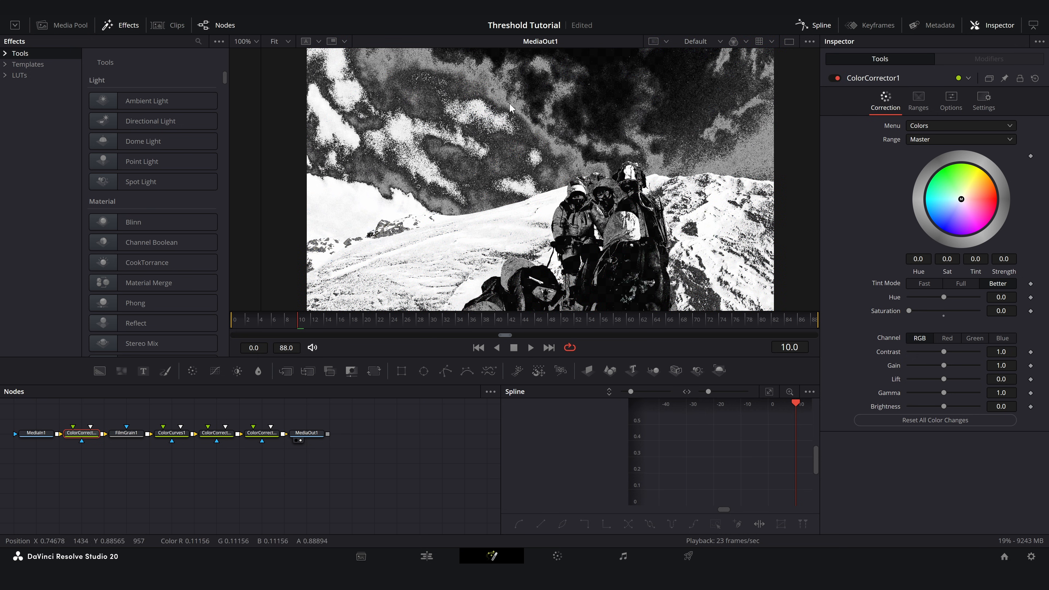
# - Tint ColorCorrector3 toward yellow with saturation 0.19, and increase the contrast
pyautogui.click(261, 433)
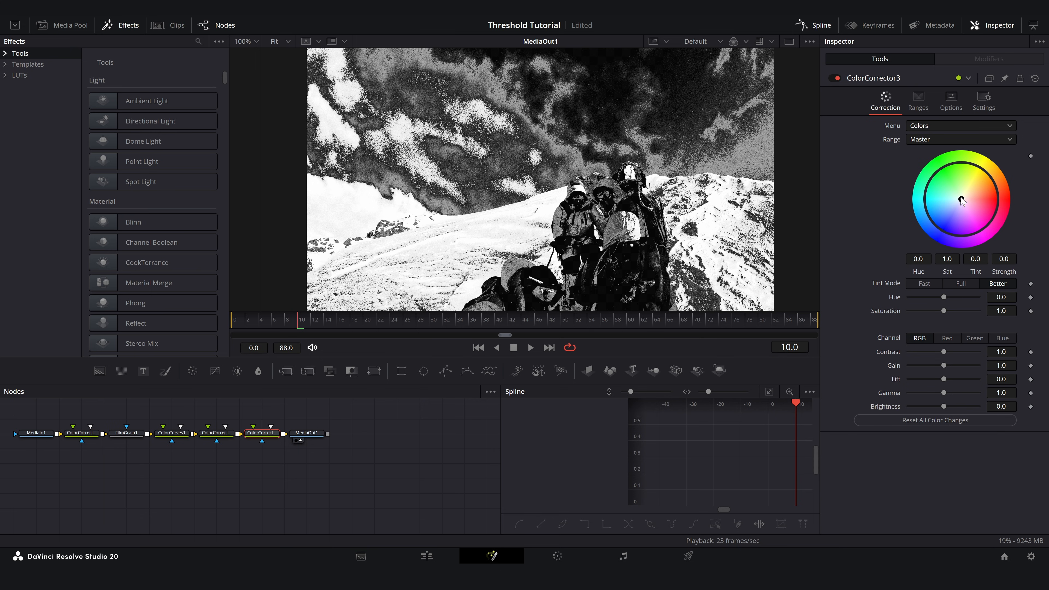
pyautogui.moveTo(956, 203); pyautogui.dragTo(972, 187)
pyautogui.moveTo(958, 311); pyautogui.dragTo(917, 311)
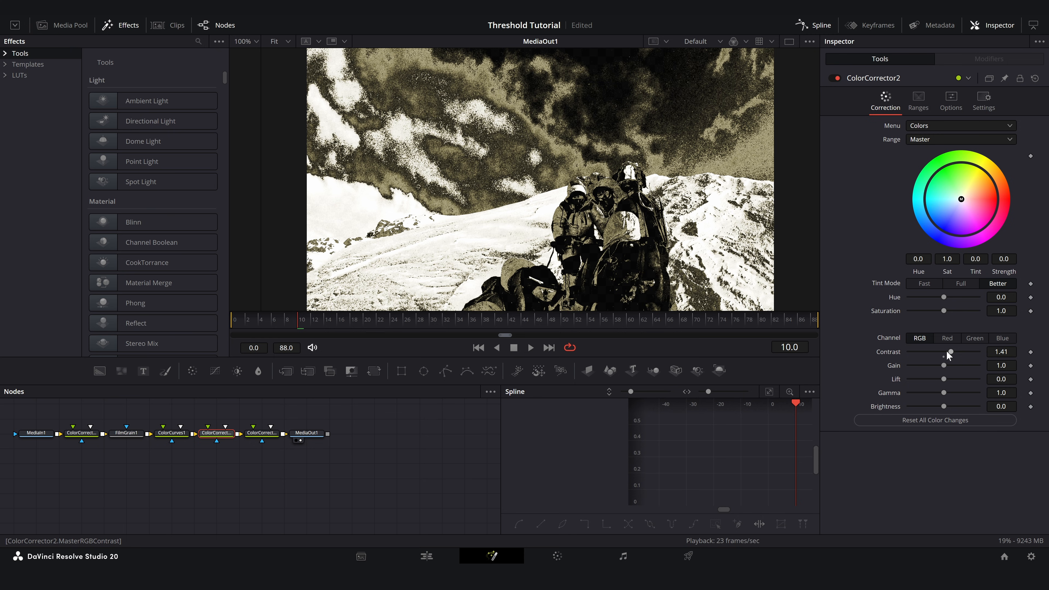
pyautogui.moveTo(948, 352); pyautogui.dragTo(957, 352)
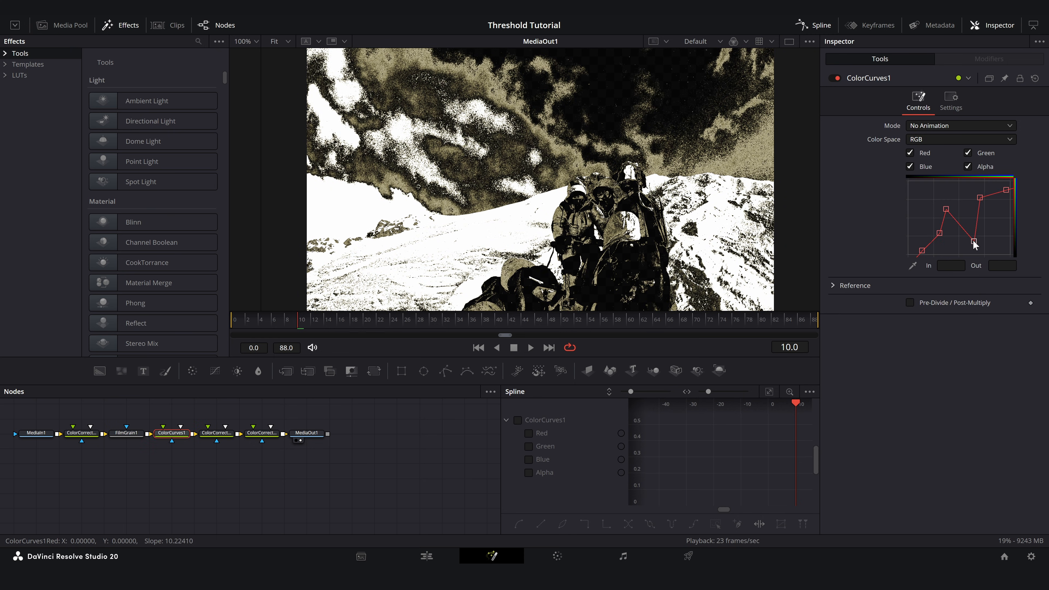
# - Reposition the curve points in ColorCurves1 to redistribute the dark and bright bands in the sky and snow
pyautogui.moveTo(973, 239); pyautogui.dragTo(925, 188)
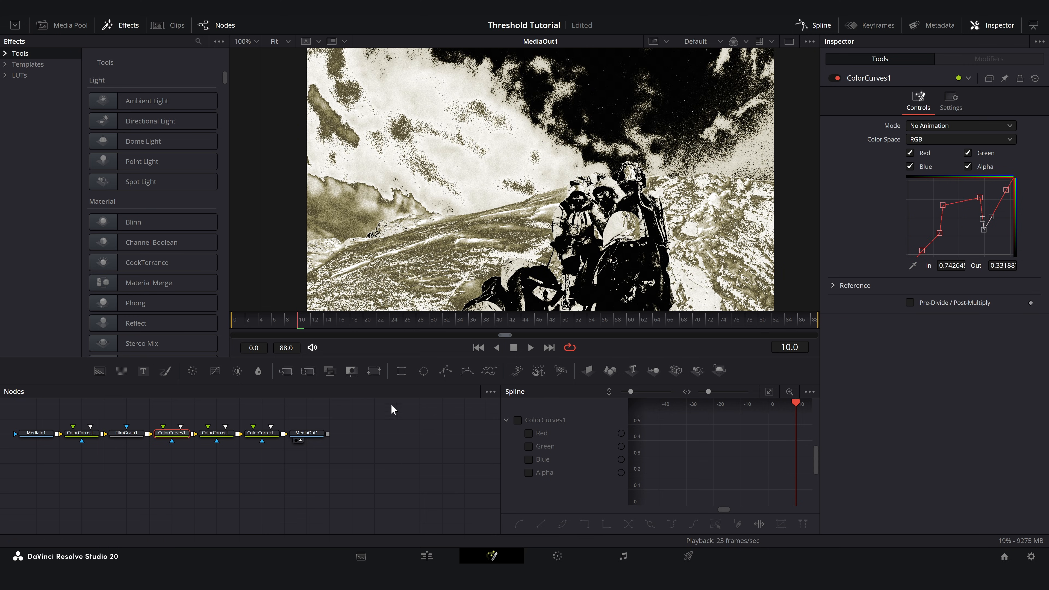
pyautogui.click(306, 433)
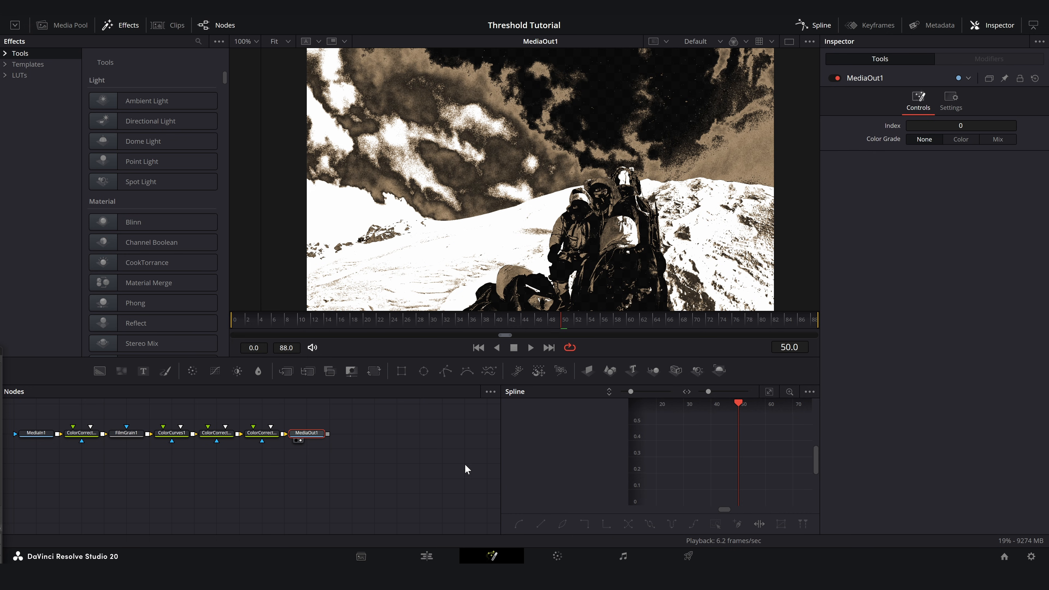
# - Reduce FilmGrain1 to opacity 0.772 and grain strength 0.339
pyautogui.click(130, 434)
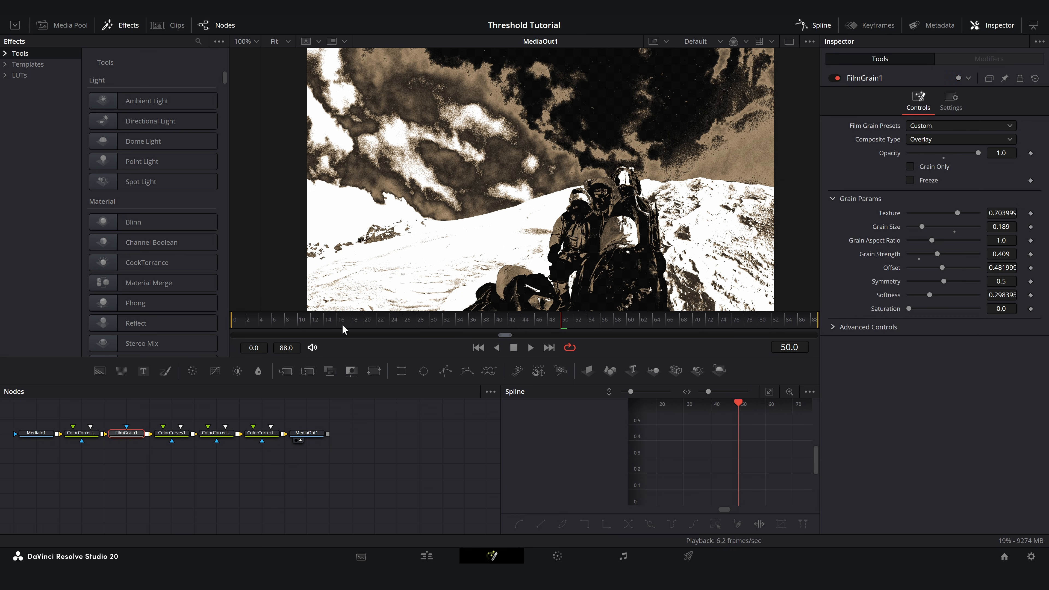
pyautogui.moveTo(977, 155); pyautogui.dragTo(963, 154)
pyautogui.moveTo(937, 258); pyautogui.dragTo(932, 259)
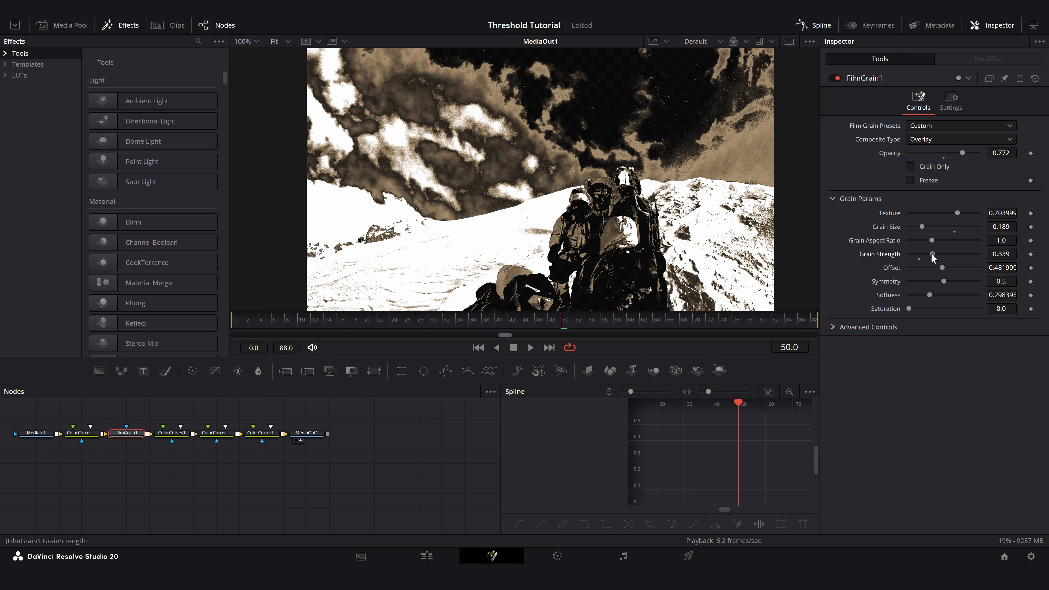
# - Play back the composition to check the finished threshold look, and inspect the image in the viewer
pyautogui.press('space')
pyautogui.click(172, 433)
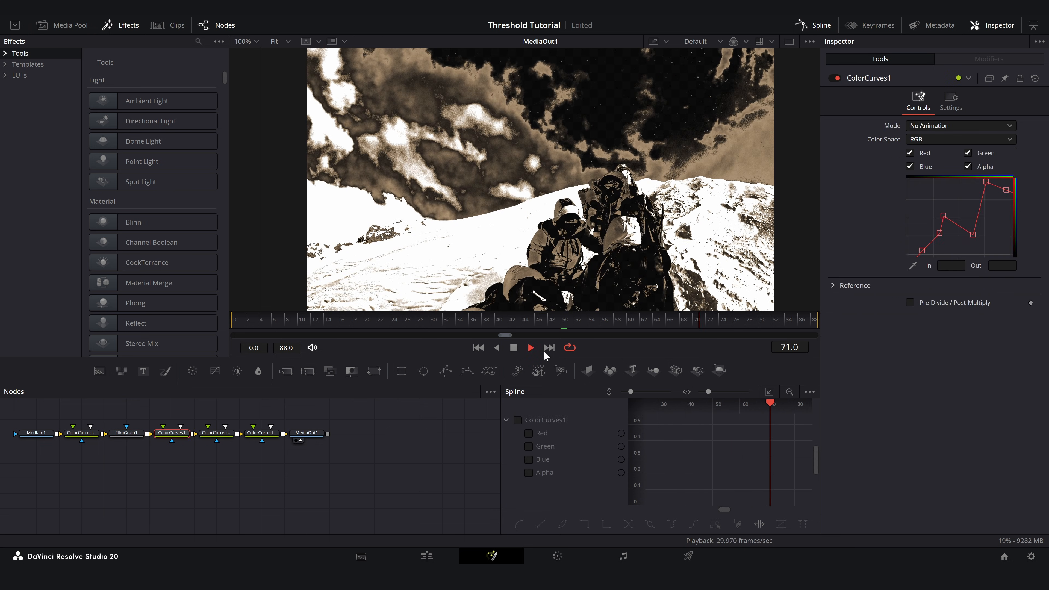
pyautogui.press('space')
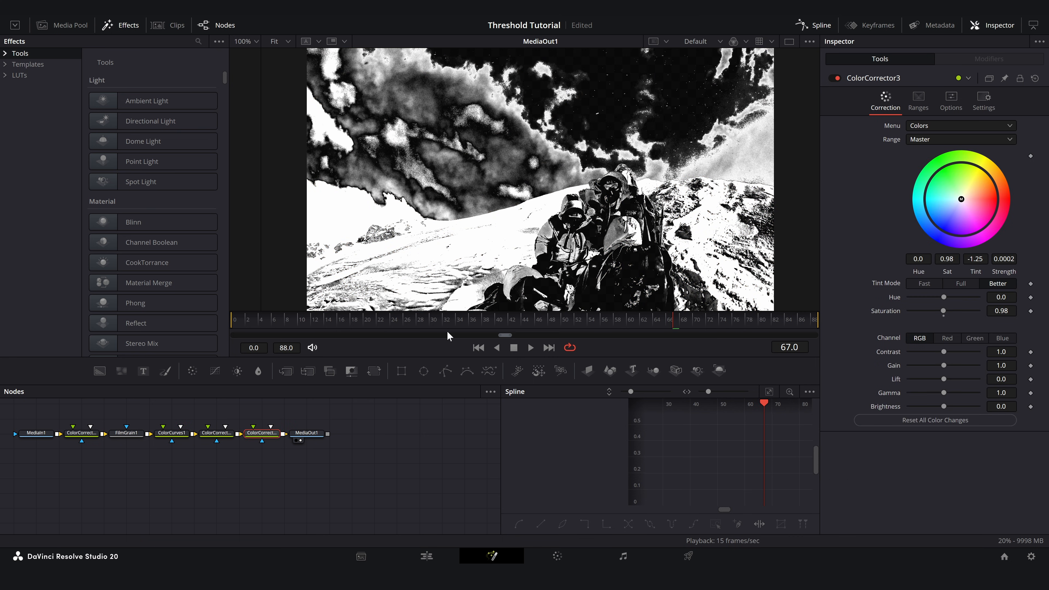
pyautogui.moveTo(546, 132); pyautogui.dragTo(544, 127)
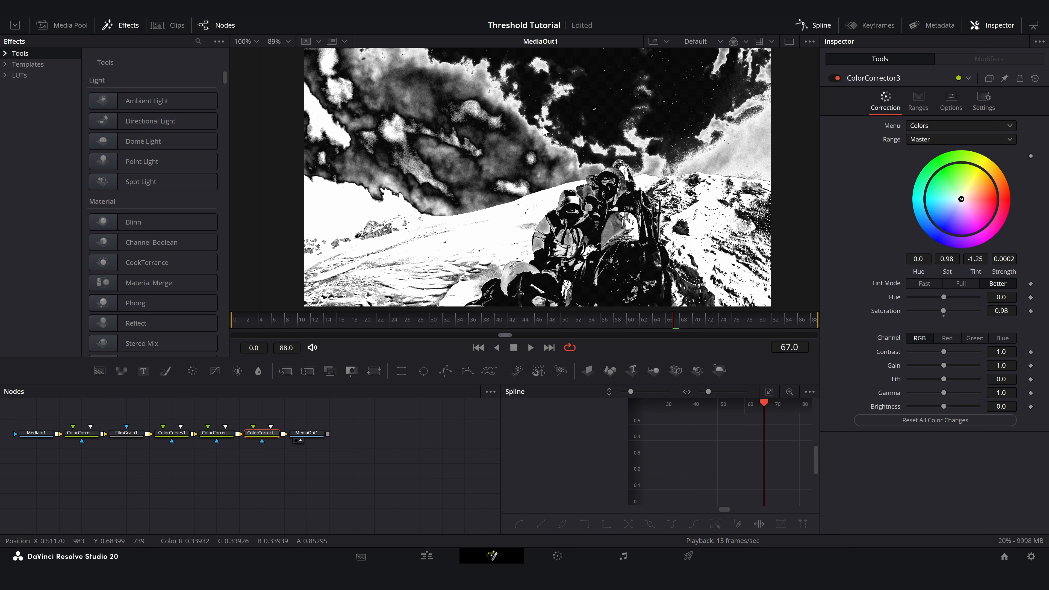